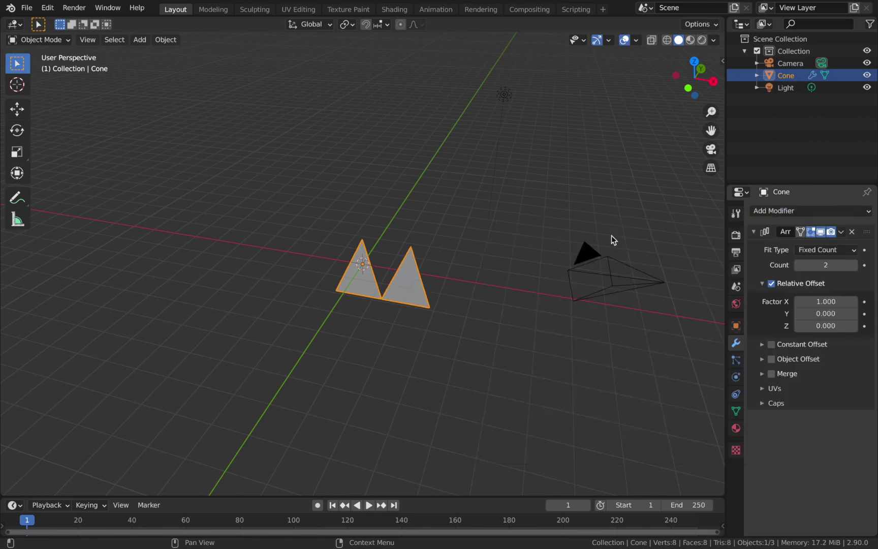
# Set the cone's Array modifier to a count of 10 with a relative X offset factor of 2
pyautogui.doubleClick(820, 265)
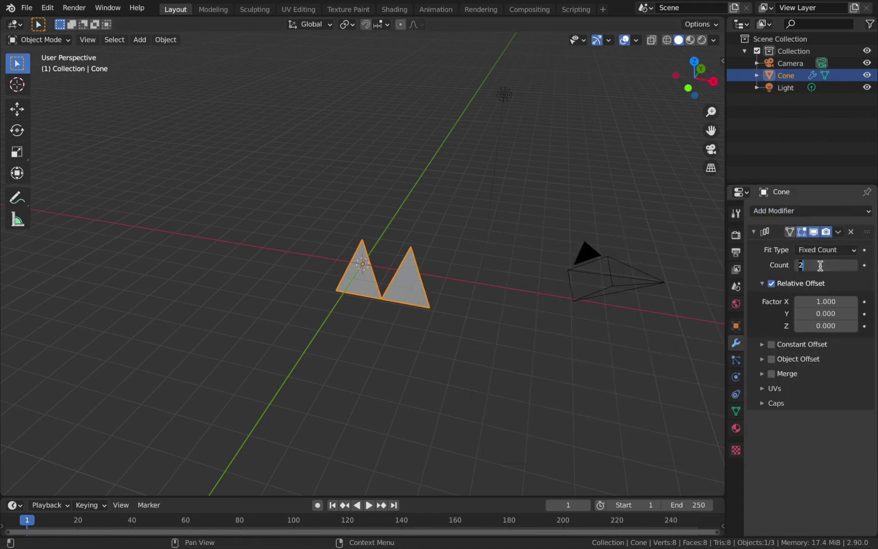
pyautogui.press('Return')
pyautogui.moveTo(386, 330); pyautogui.dragTo(6, 331, button='middle')
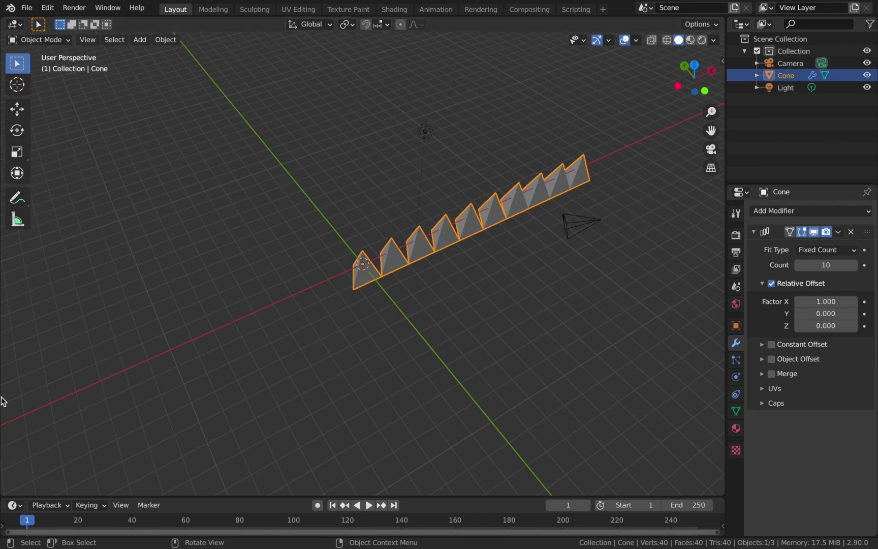
pyautogui.doubleClick(822, 302)
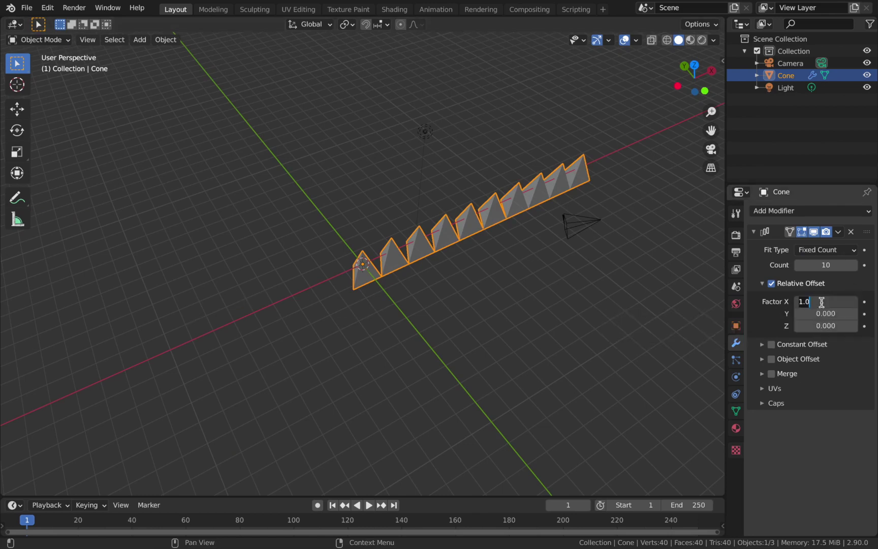
pyautogui.write('2')
pyautogui.press('Return')
pyautogui.moveTo(455, 282); pyautogui.dragTo(331, 367, button='middle')
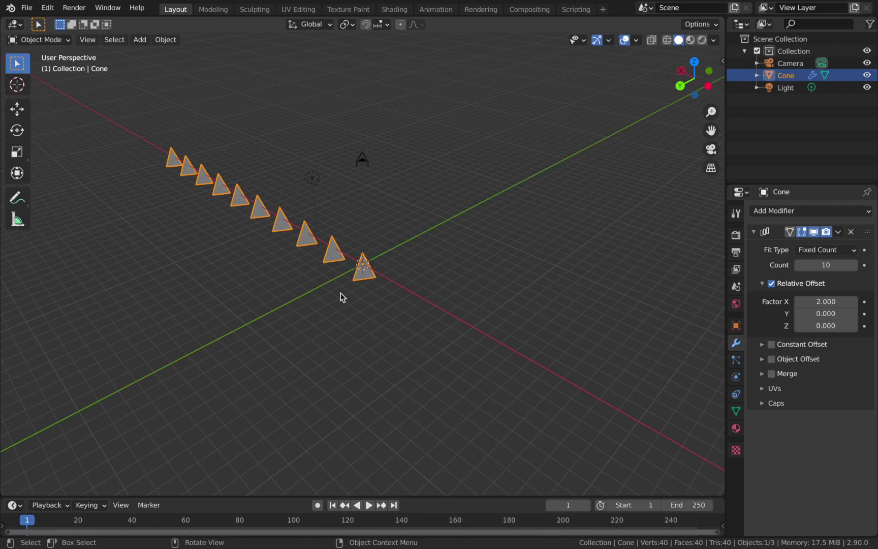
# Add a Bezier circle at the world origin and scale it up until it reaches about the fourth cone in the row
pyautogui.hotkey('shift', 'a')
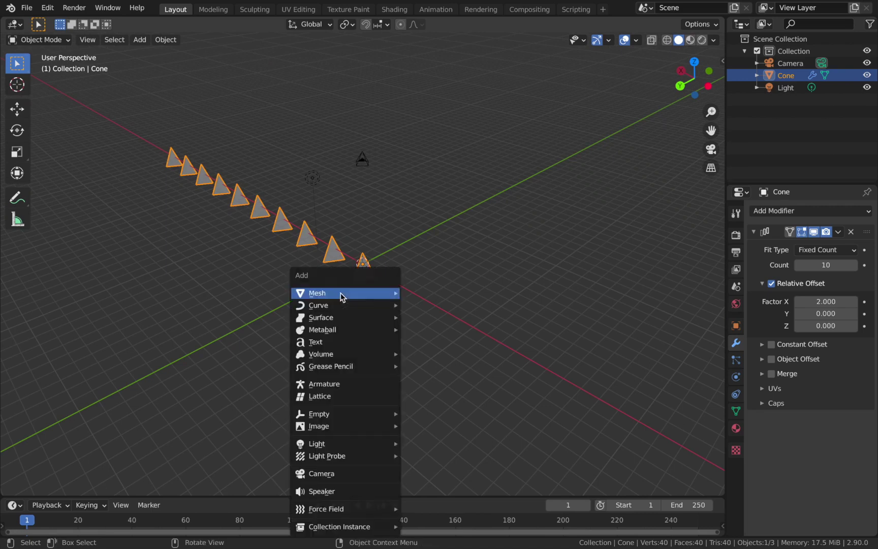
pyautogui.moveTo(342, 294)
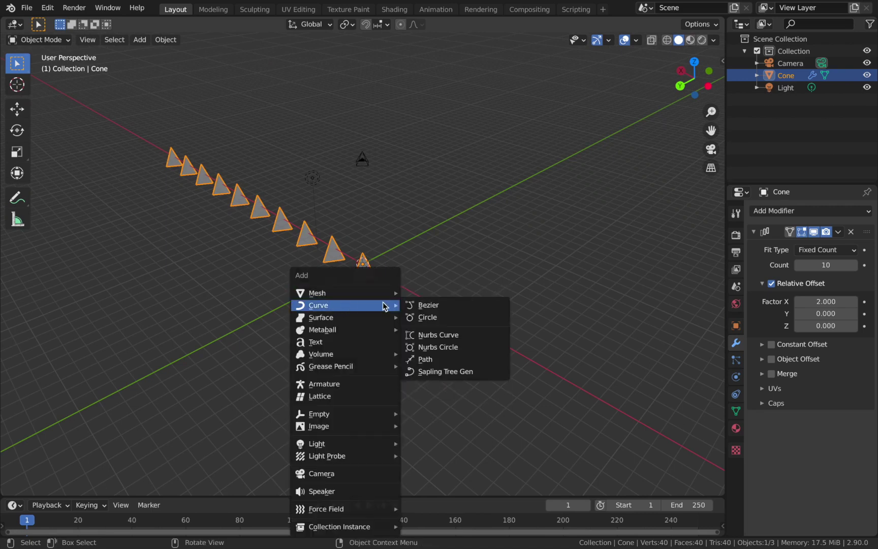
pyautogui.click(424, 317)
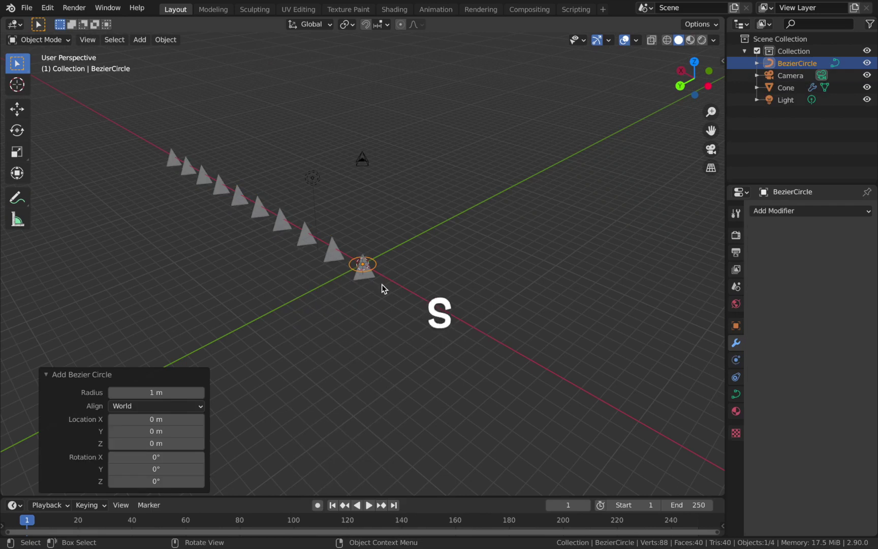
pyautogui.press('s')
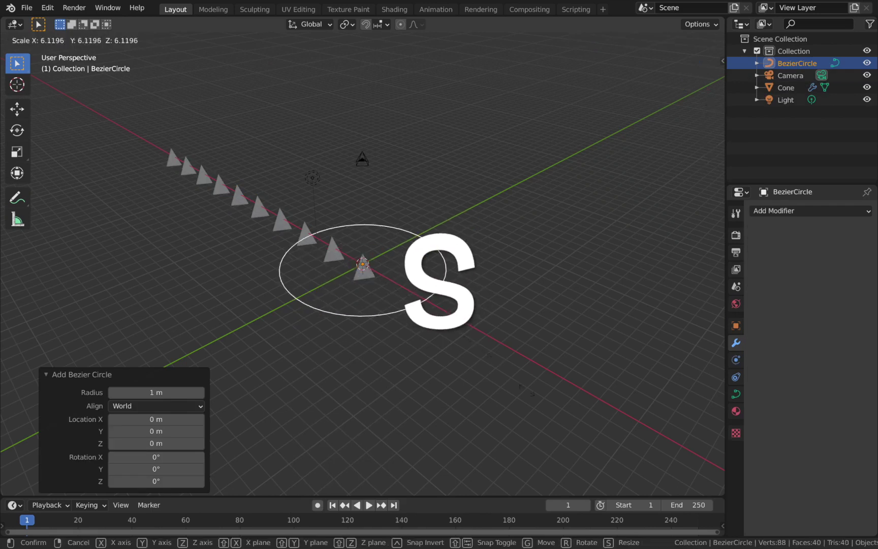
pyautogui.click(333, 256)
# Add a Curve modifier to the cone array and choose BezierCircle as its curve object
pyautogui.click(333, 256)
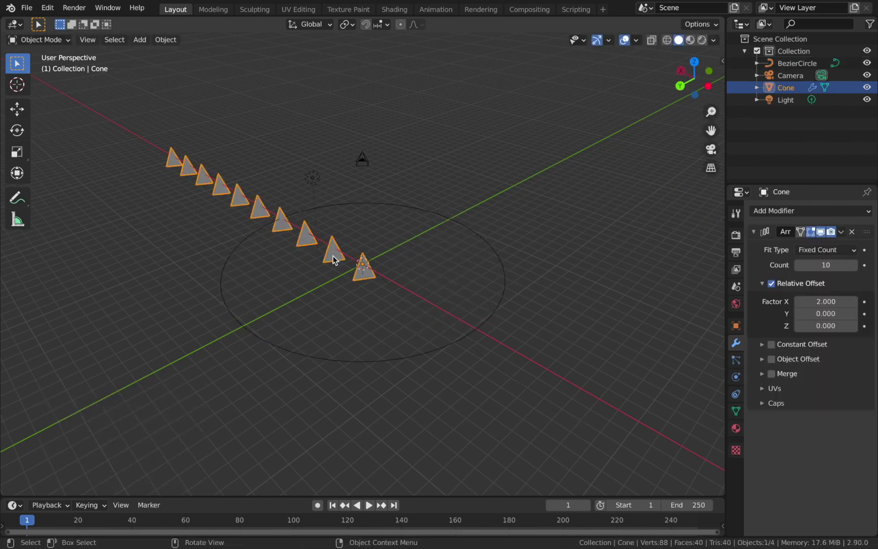
pyautogui.click(771, 211)
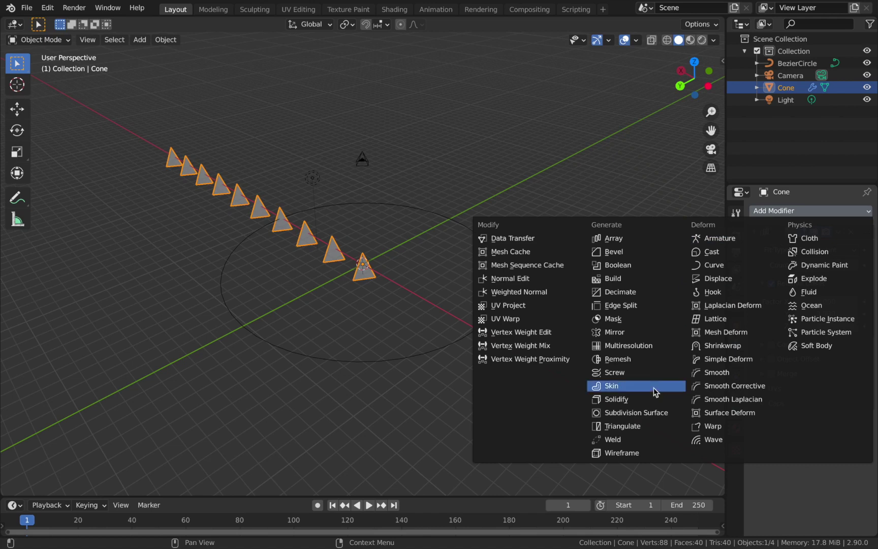
pyautogui.click(691, 273)
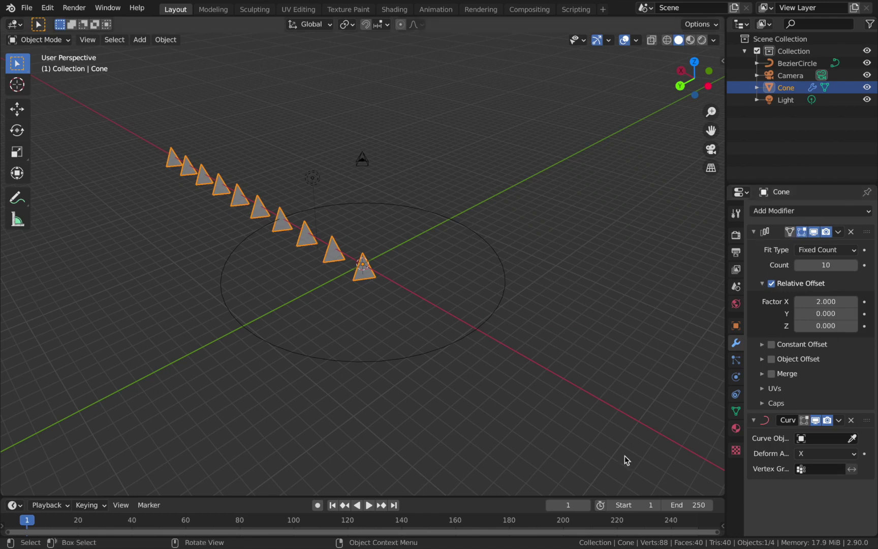
pyautogui.click(441, 347)
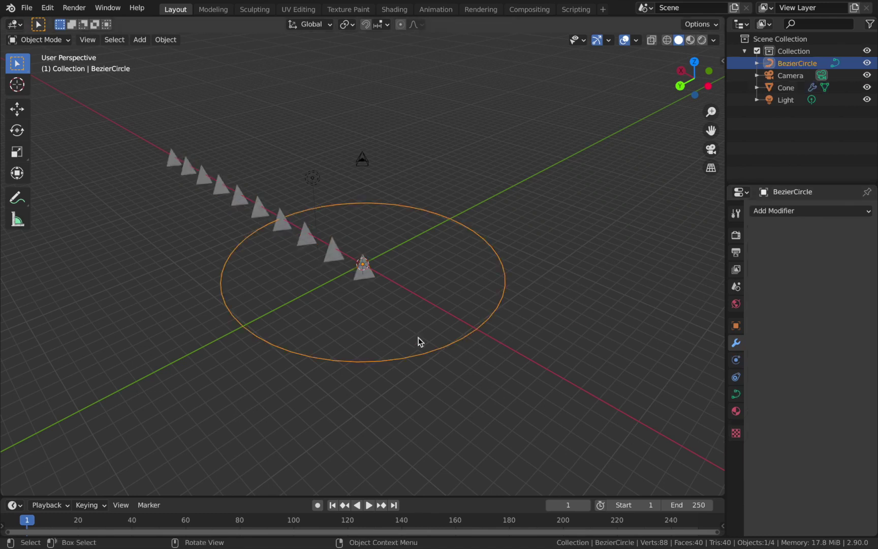
pyautogui.click(364, 279)
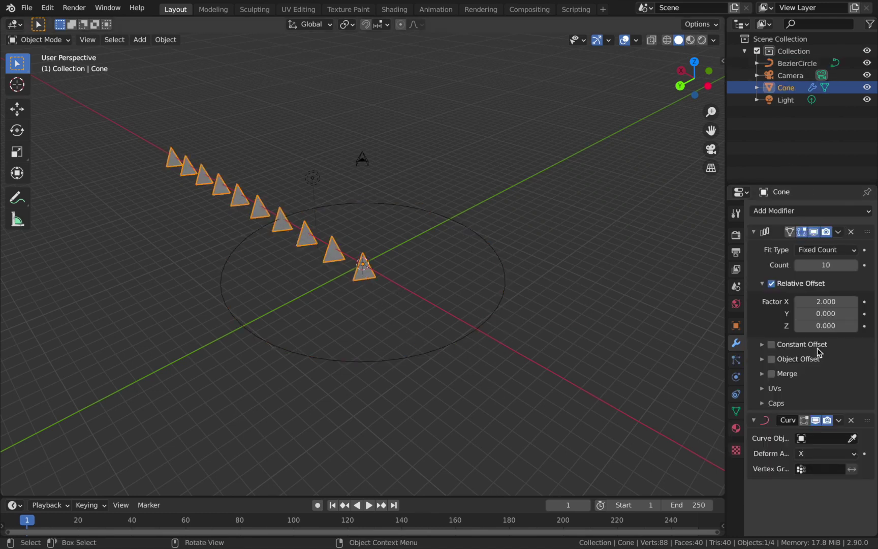
pyautogui.click(820, 439)
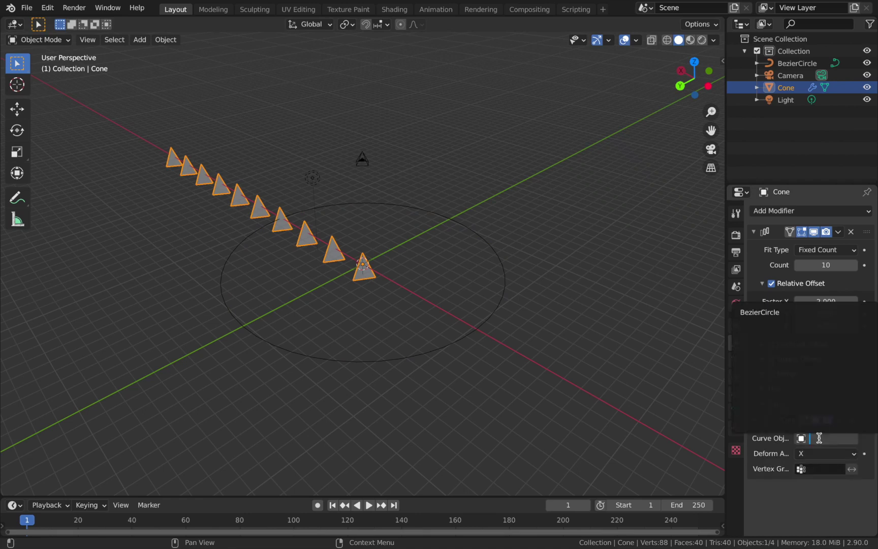
pyautogui.click(772, 313)
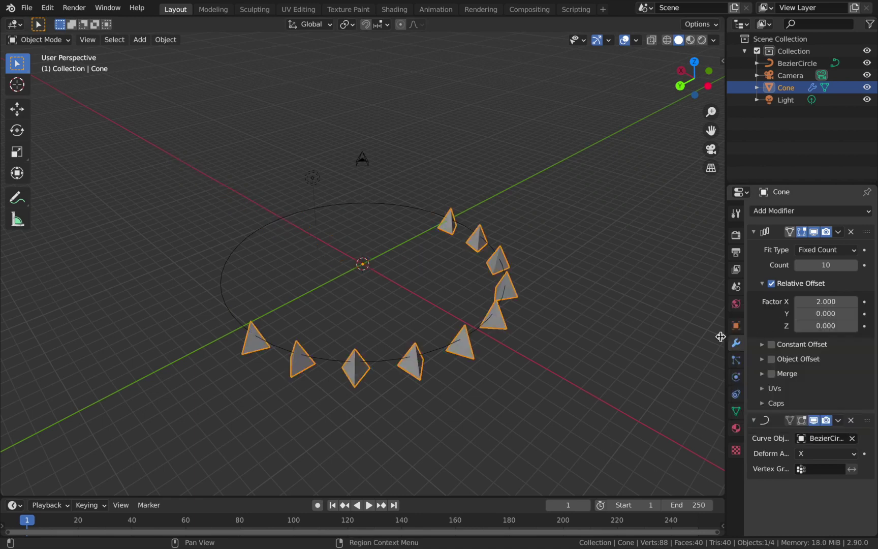
# Clear the camera's location and rotation so it sits unrotated at the world origin
pyautogui.moveTo(386, 196); pyautogui.dragTo(304, 164, button='middle')
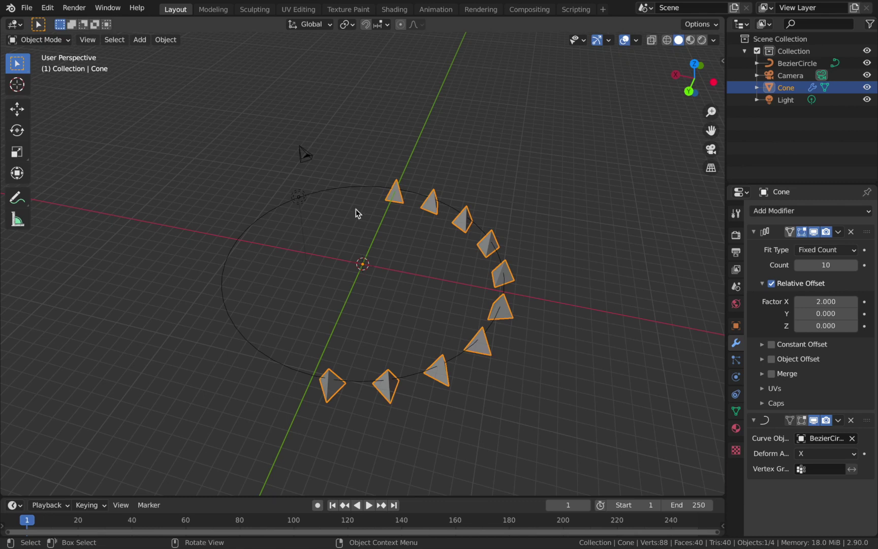
pyautogui.click(306, 161)
pyautogui.moveTo(379, 373); pyautogui.dragTo(442, 329, button='middle')
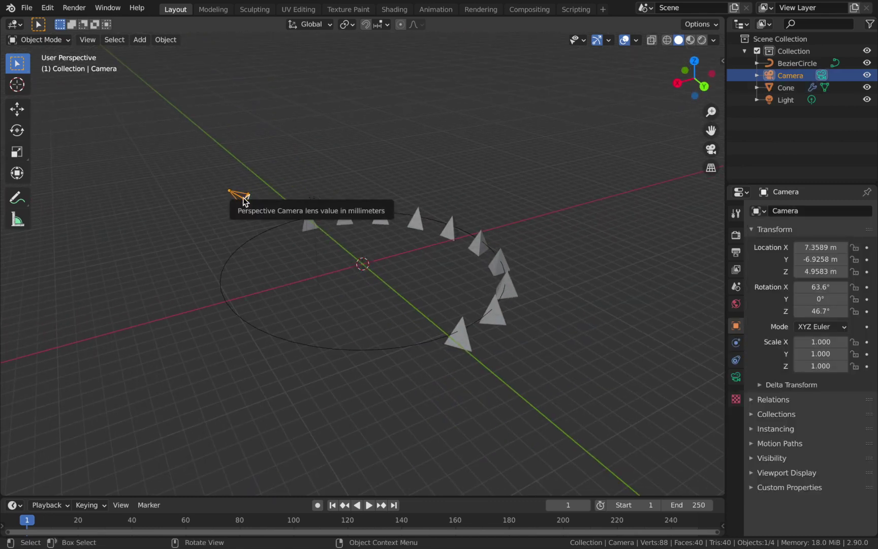
pyautogui.hotkey('alt', 'g')
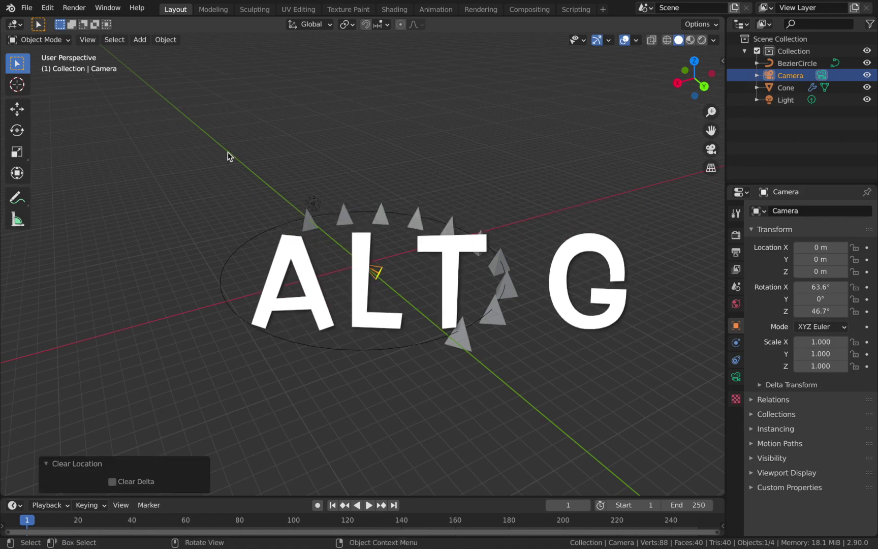
pyautogui.hotkey('alt', 'r')
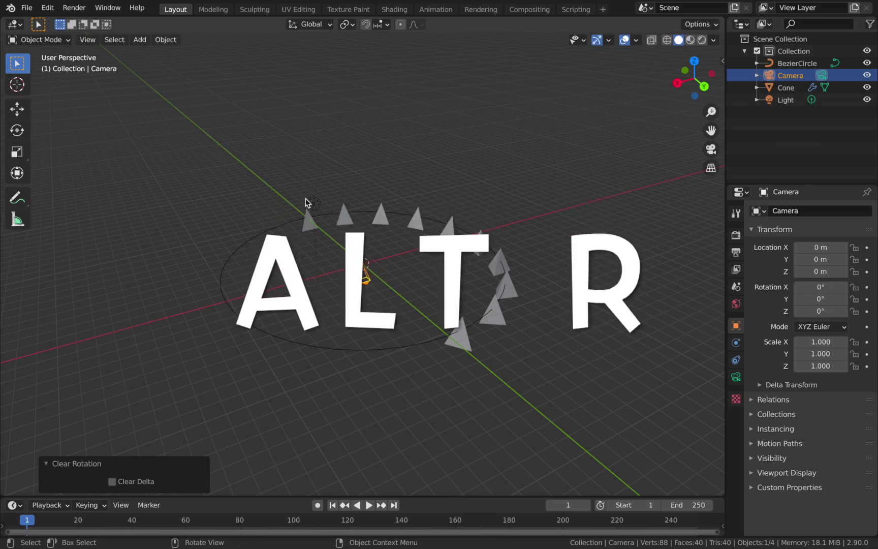
# Raise the camera about 10.07 m along the global Z axis above the circle
pyautogui.click(307, 203)
pyautogui.click(363, 282)
pyautogui.moveTo(362, 282); pyautogui.dragTo(401, 285, button='middle')
pyautogui.press('g')
pyautogui.press('z')
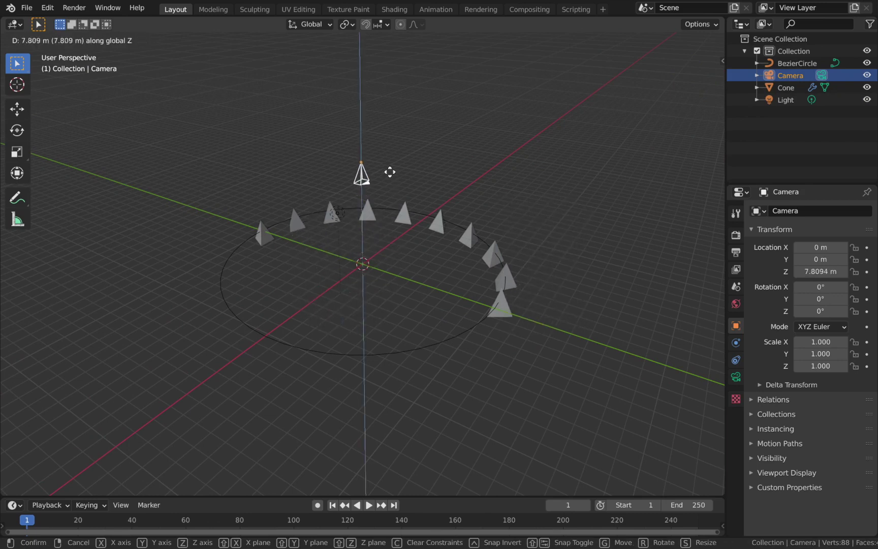
pyautogui.click(388, 146)
# Look through the camera and move it further up along Z until the circle nearly spans the frame's width
pyautogui.press('o')
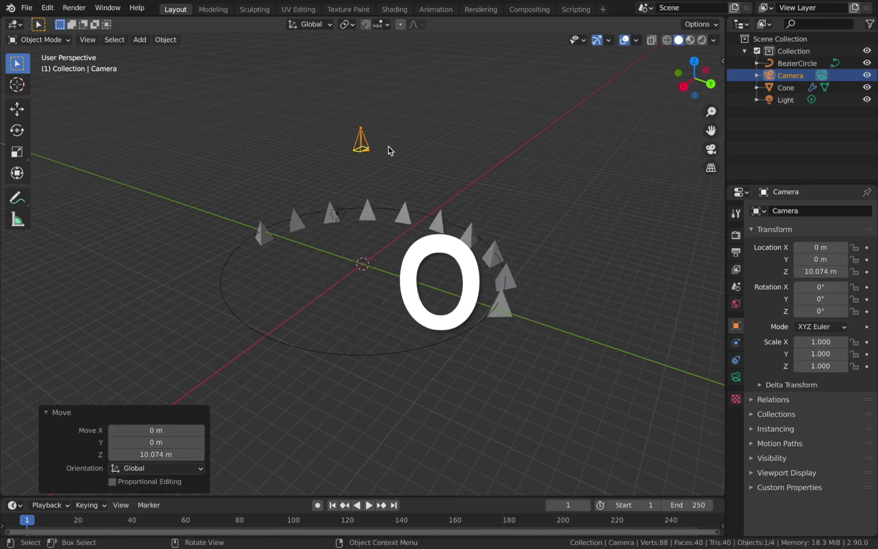
pyautogui.scroll(-3, 363, 231)
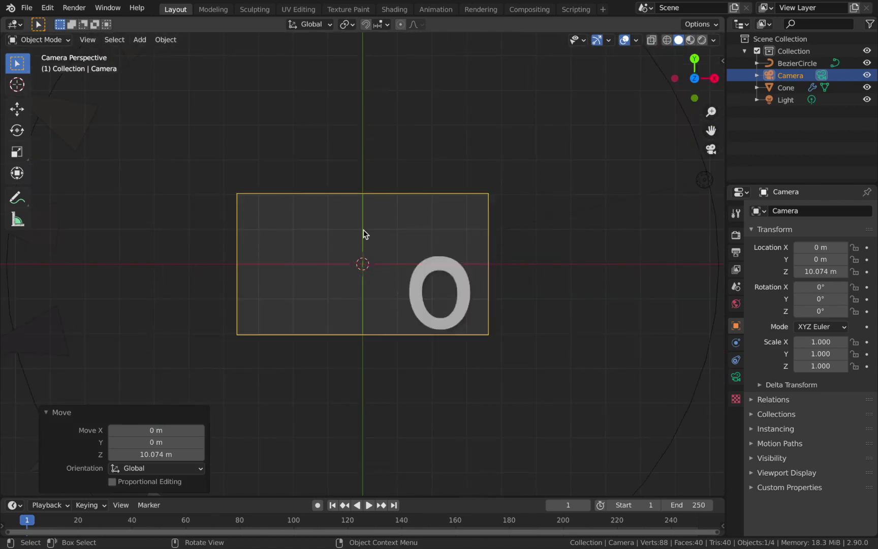
pyautogui.press('g')
pyautogui.press('z')
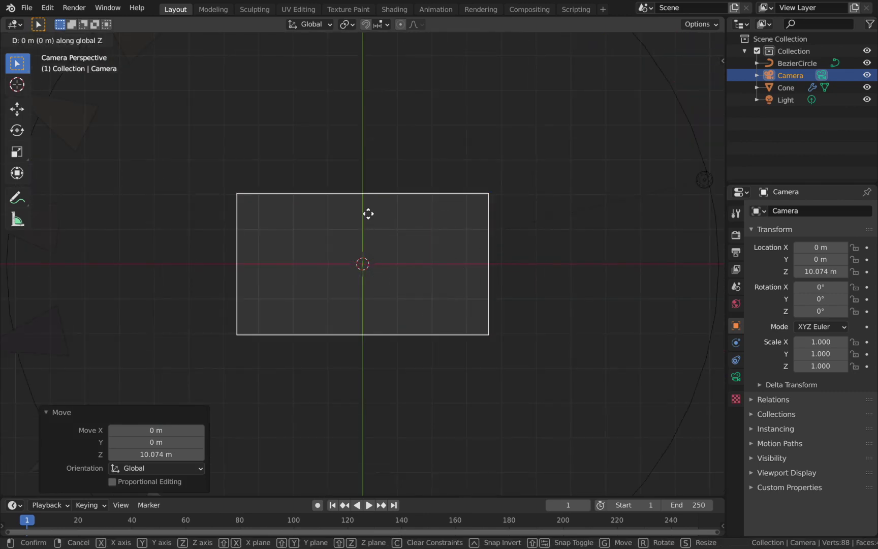
pyautogui.click(349, 349)
# Scale the Bezier circle to about 0.54 so the ten cones spread evenly around it within the camera frame
pyautogui.click(402, 373)
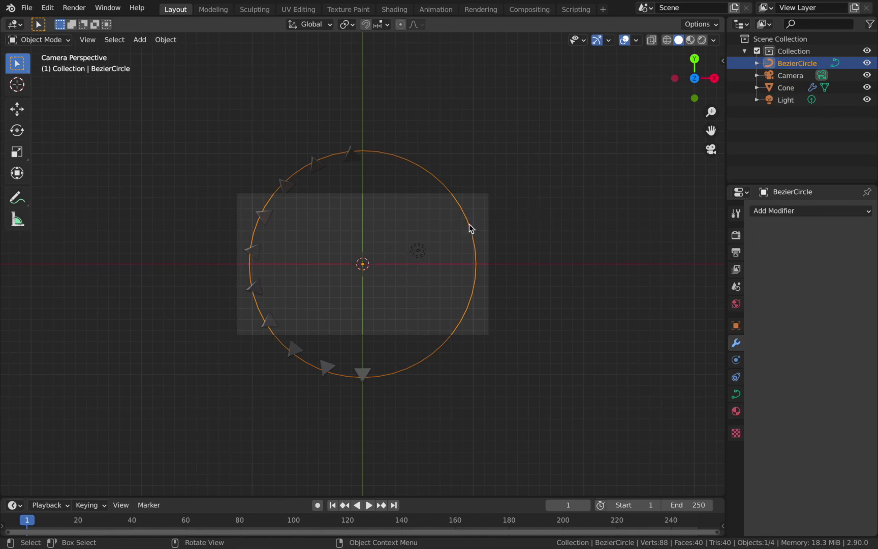
pyautogui.press('s')
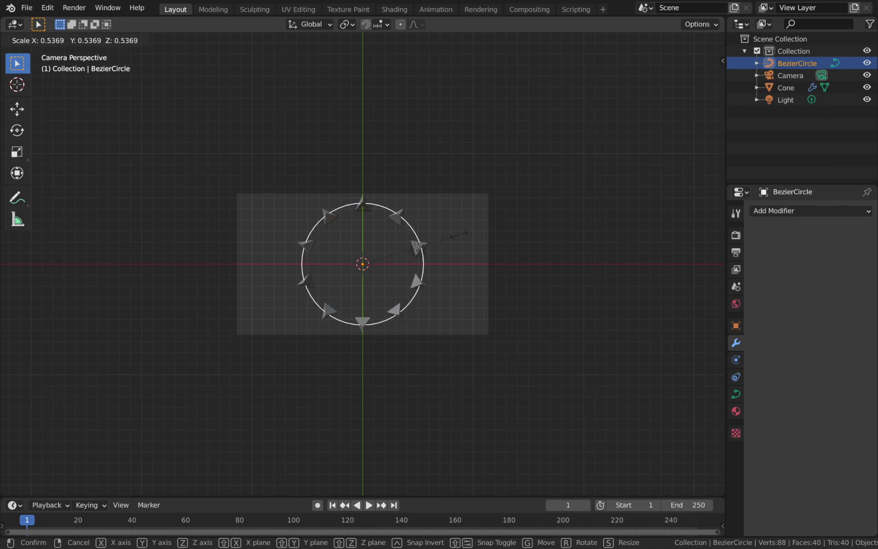
pyautogui.click(460, 238)
pyautogui.click(473, 290)
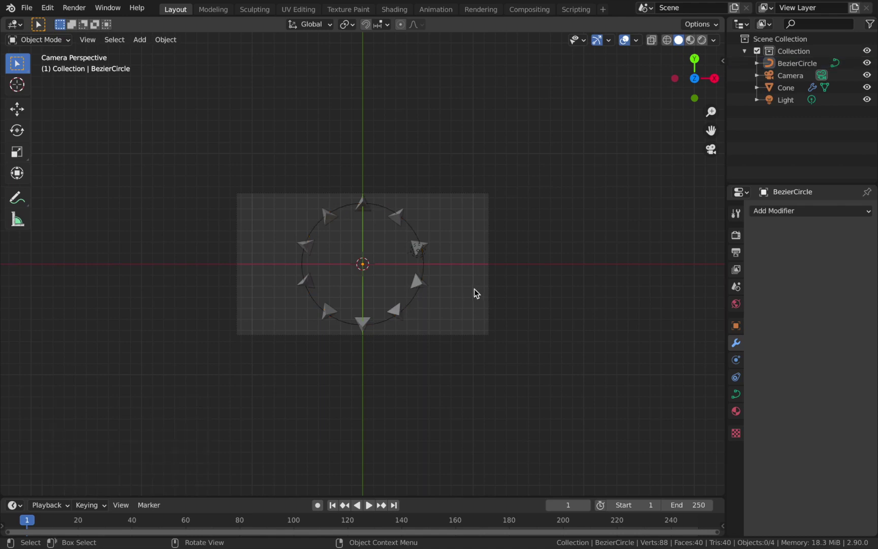
# Select the cone array, show its object transform properties and try out a rotation about X
pyautogui.click(417, 248)
pyautogui.scroll(4, 476, 221)
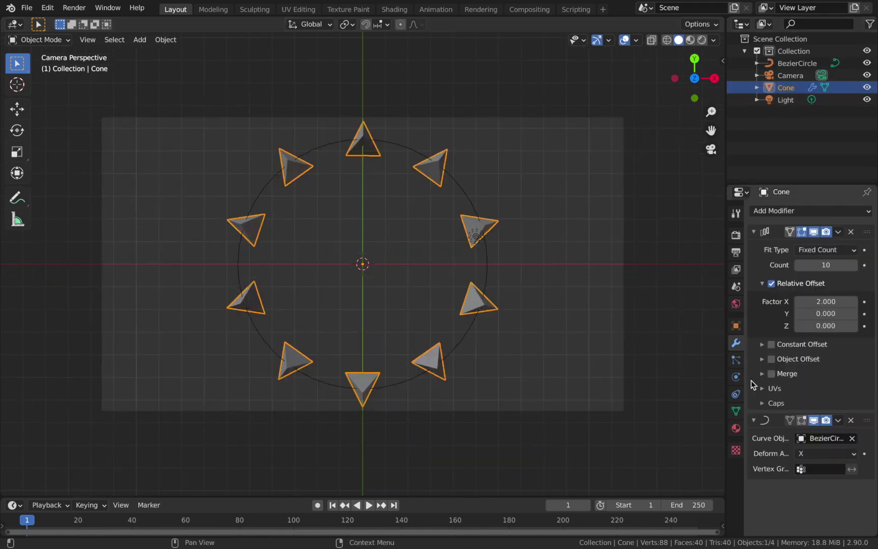
pyautogui.click(737, 328)
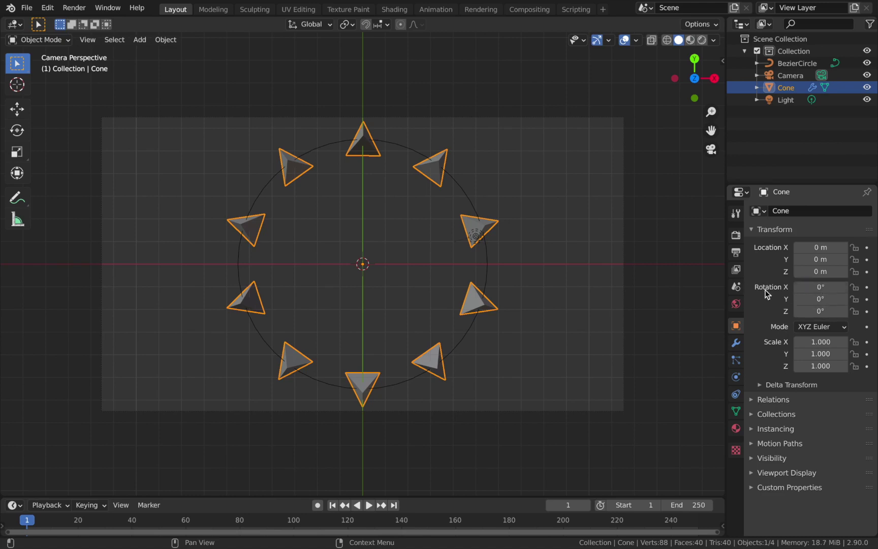
pyautogui.moveTo(818, 287); pyautogui.dragTo(850, 287)
pyautogui.press('Escape')
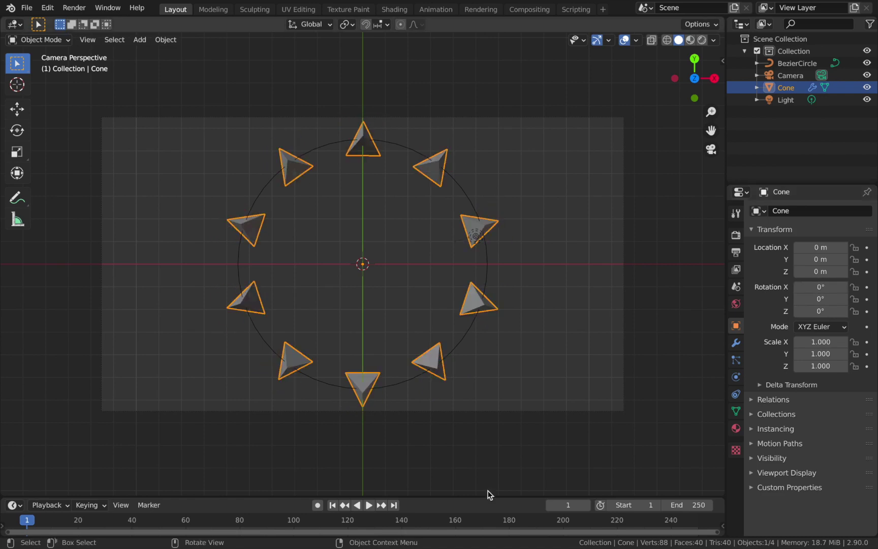
# Enlarge the timeline area and set the animation's end frame to 240
pyautogui.moveTo(480, 496); pyautogui.dragTo(481, 415)
pyautogui.click(690, 427)
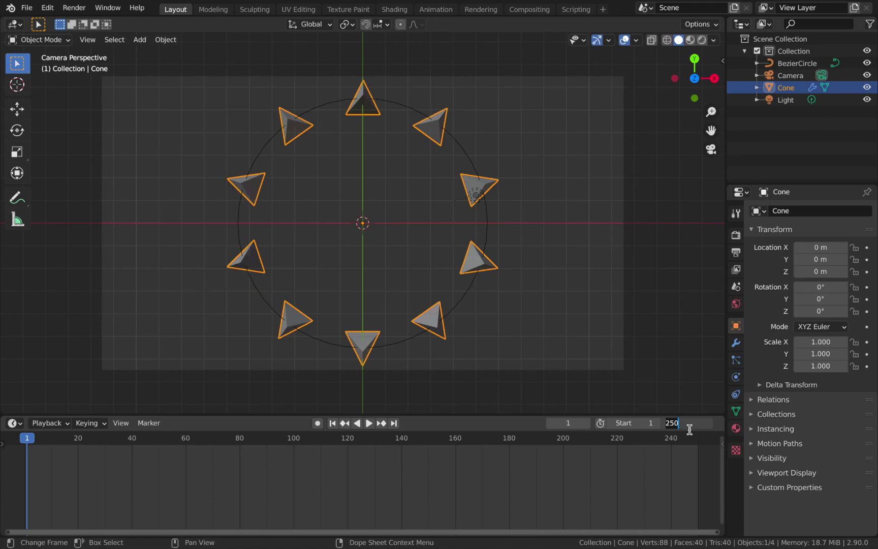
pyautogui.write('2')
pyautogui.press('Return')
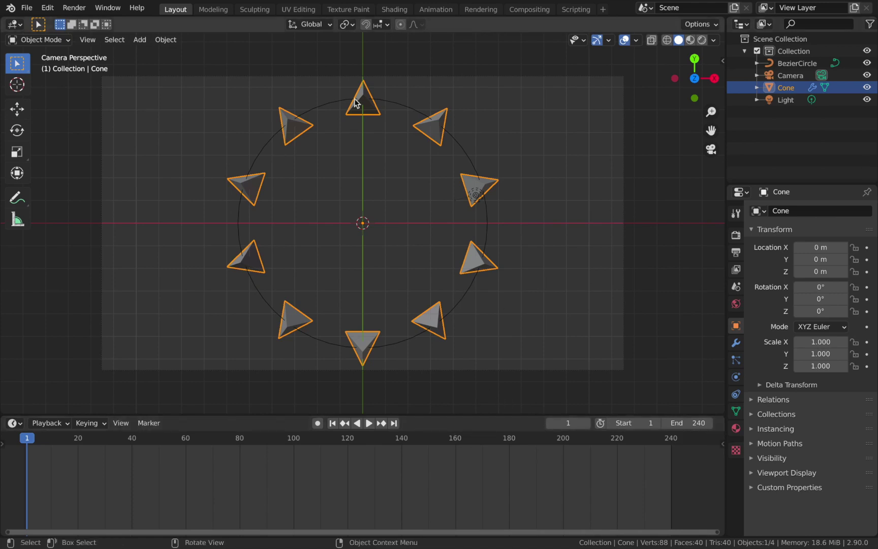
pyautogui.press('space')
pyautogui.press('Escape')
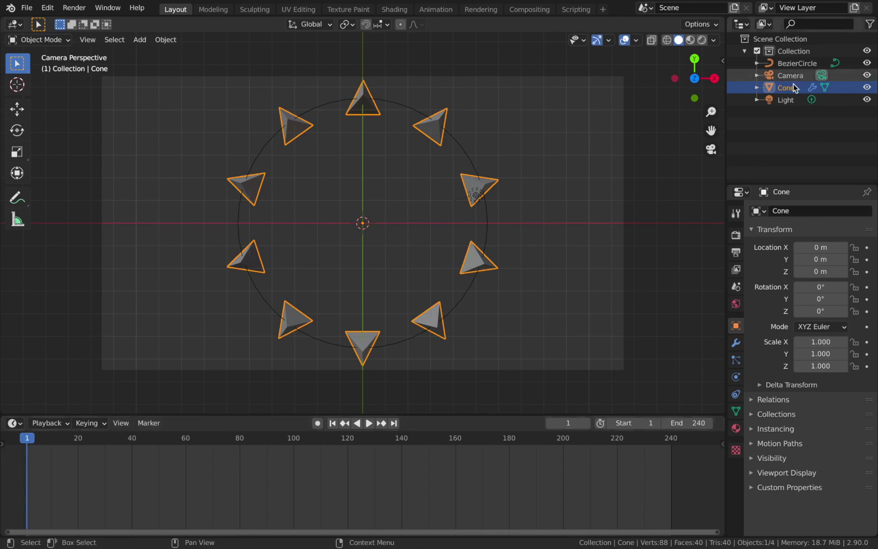
# Keyframe the cone's X rotation at 0° on frame 1 and move the playhead to frame 241
pyautogui.click(867, 287)
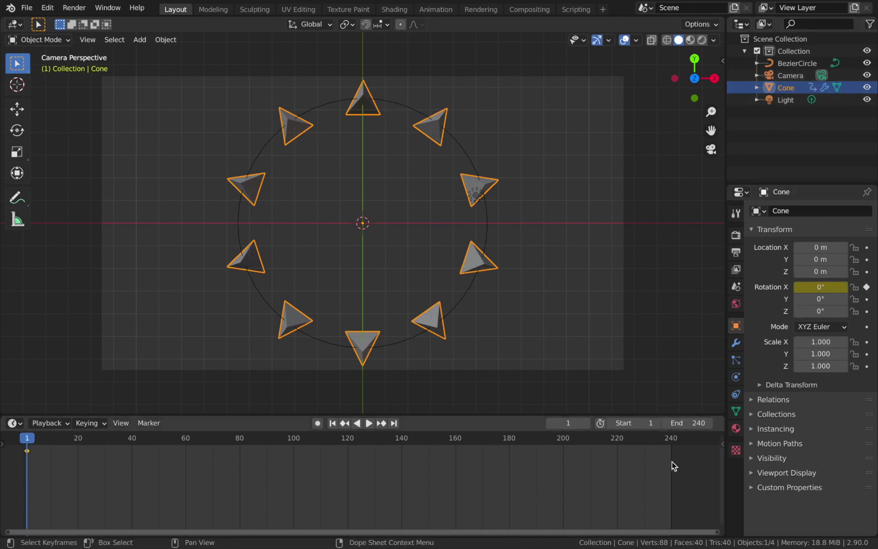
pyautogui.click(671, 440)
pyautogui.press('space')
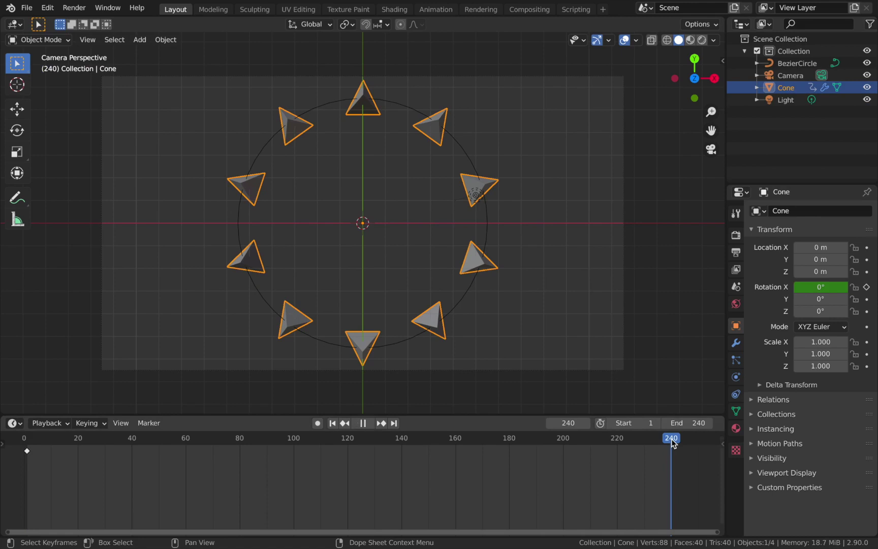
pyautogui.press('space')
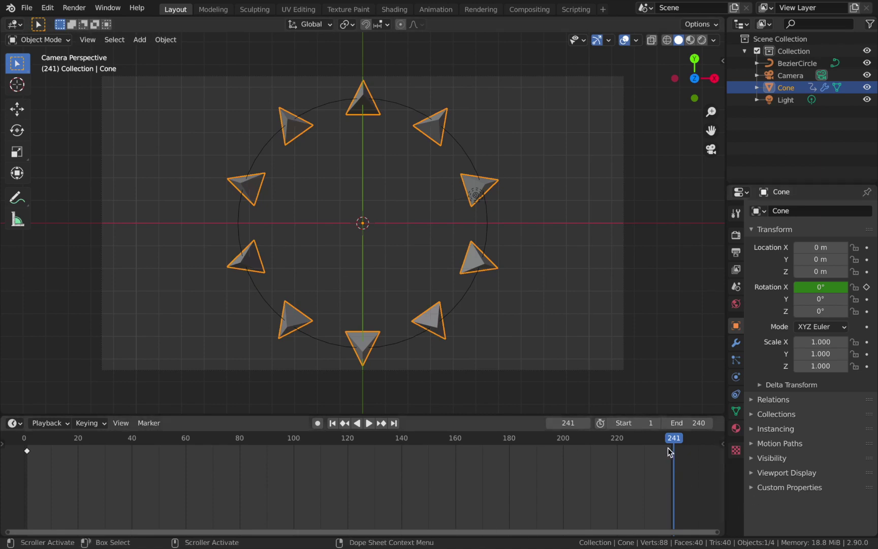
# Set the cone's X rotation to 360° at frame 241 and keyframe it
pyautogui.click(831, 288)
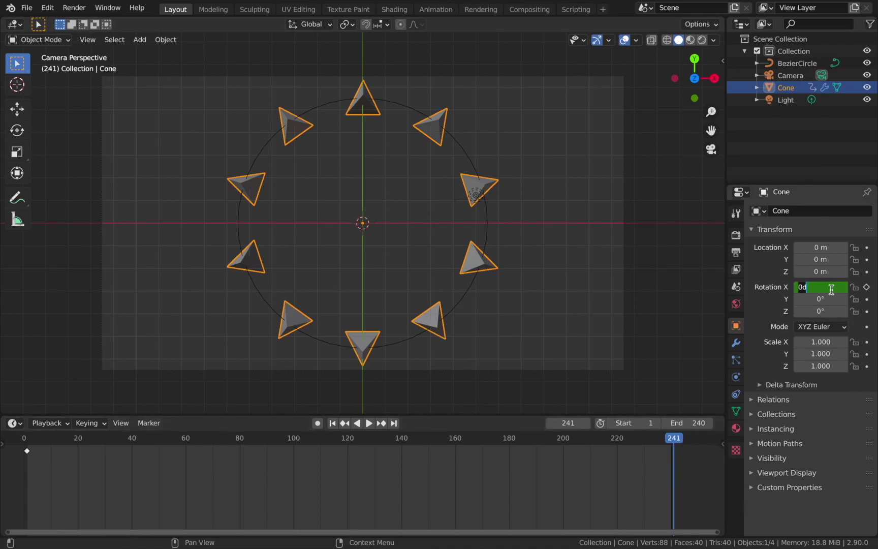
pyautogui.write('360')
pyautogui.press('Return')
pyautogui.click(867, 288)
# Play back the cone rotation animation, stop it and return the playhead to frame 1
pyautogui.press('space')
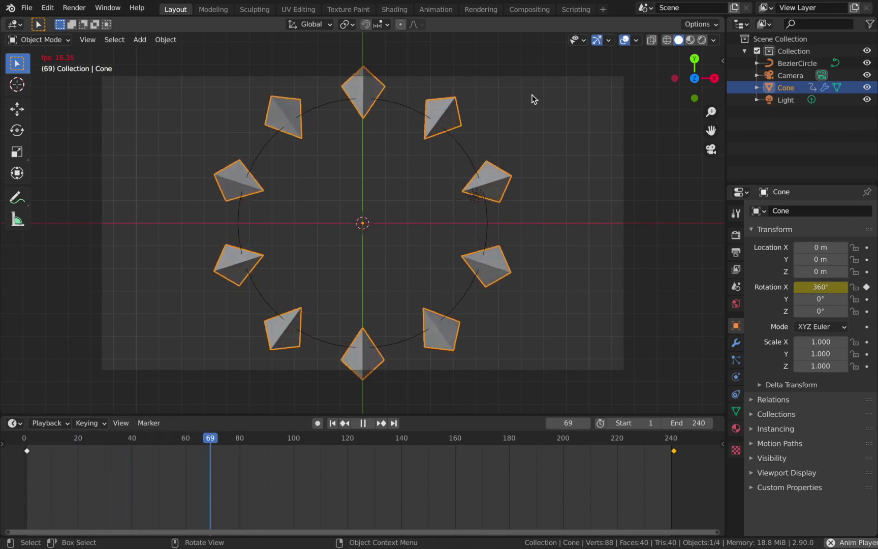
pyautogui.click(347, 469)
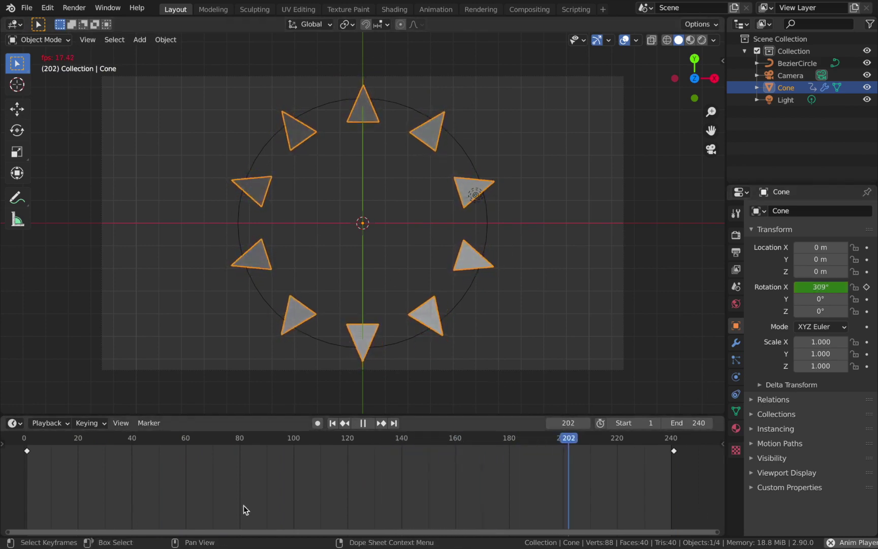
pyautogui.press('space')
pyautogui.click(334, 423)
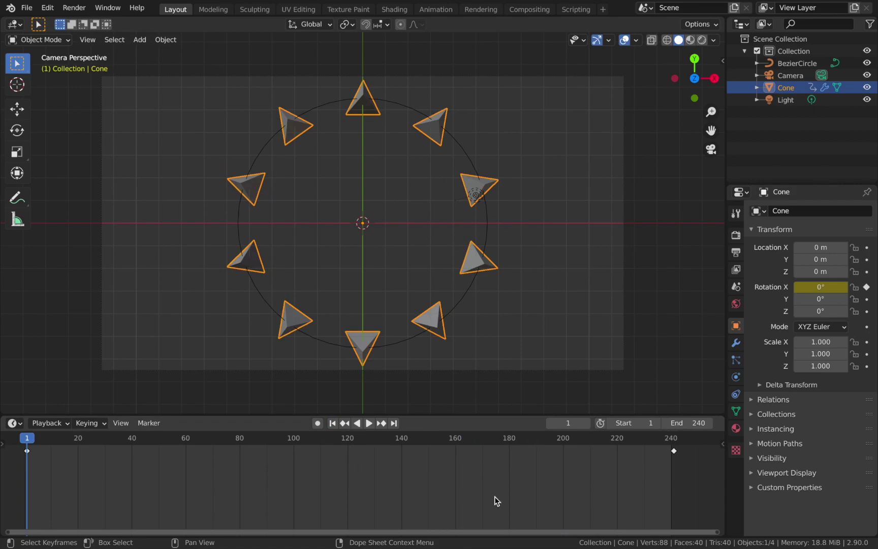
# Set the interpolation of all the cone's rotation keyframes to Linear
pyautogui.press('a')
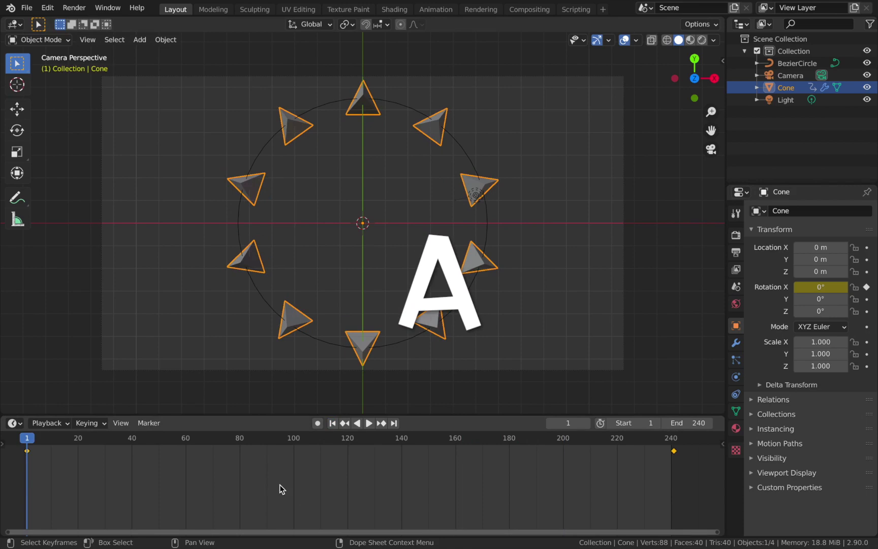
pyautogui.press('t')
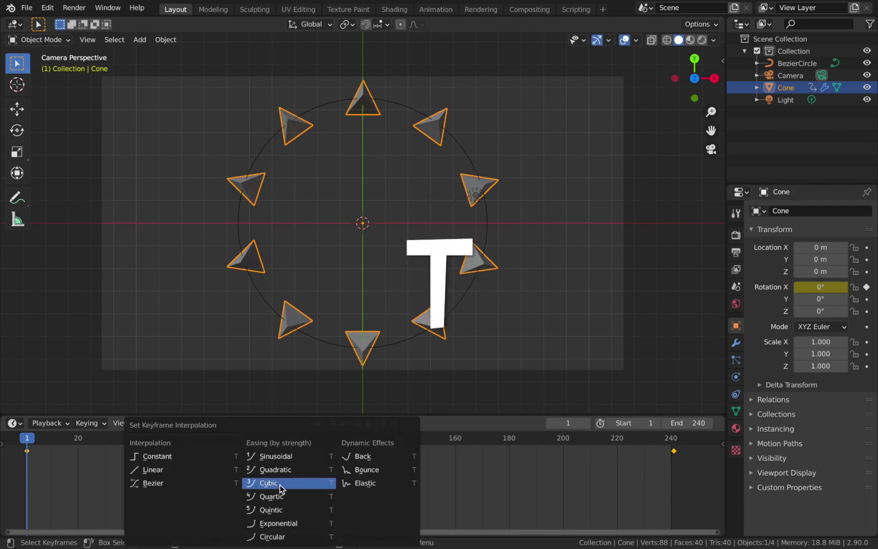
pyautogui.click(190, 476)
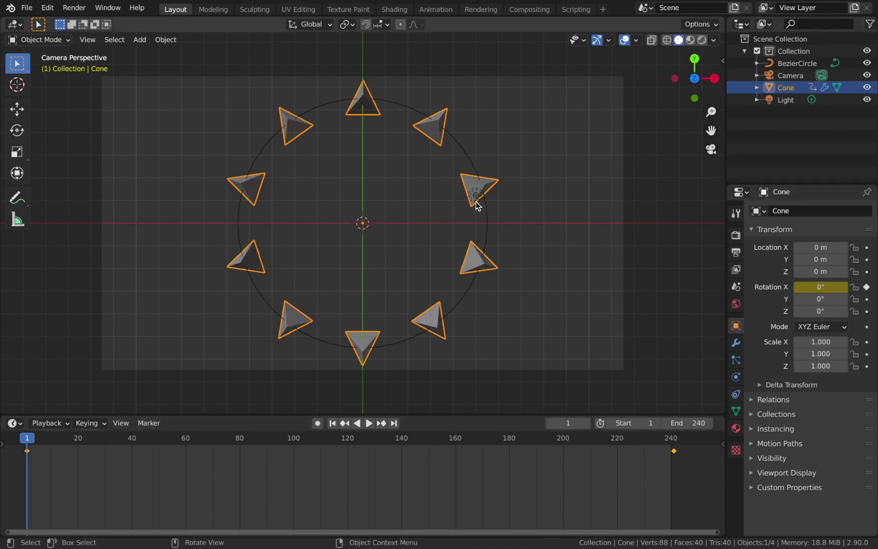
# Add a Wireframe modifier to the cone after its Array and Curve modifiers
pyautogui.scroll(1, 476, 201)
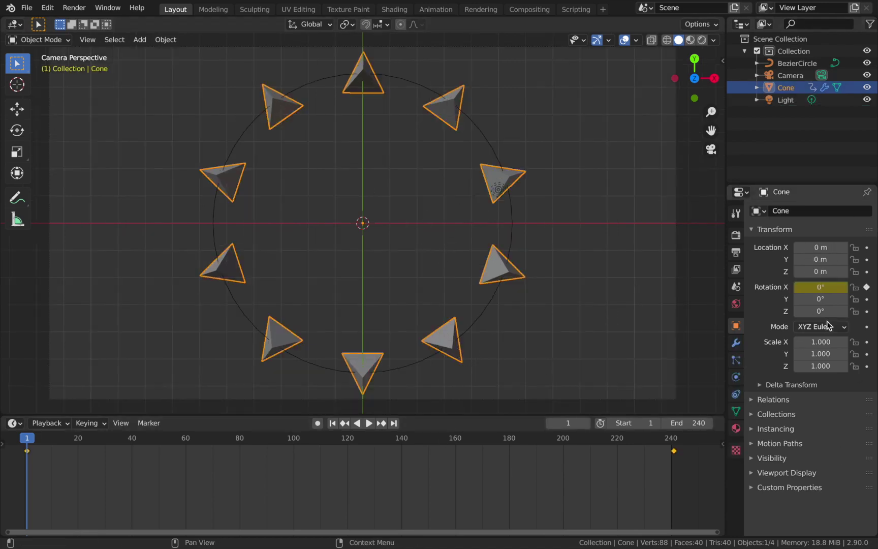
pyautogui.click(735, 343)
pyautogui.click(804, 211)
pyautogui.click(799, 209)
pyautogui.click(791, 209)
pyautogui.click(791, 209)
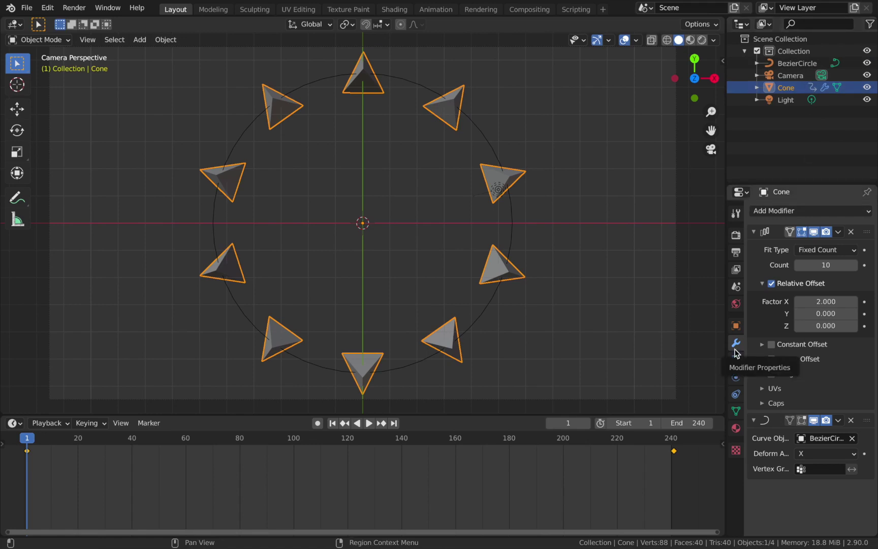
pyautogui.click(803, 212)
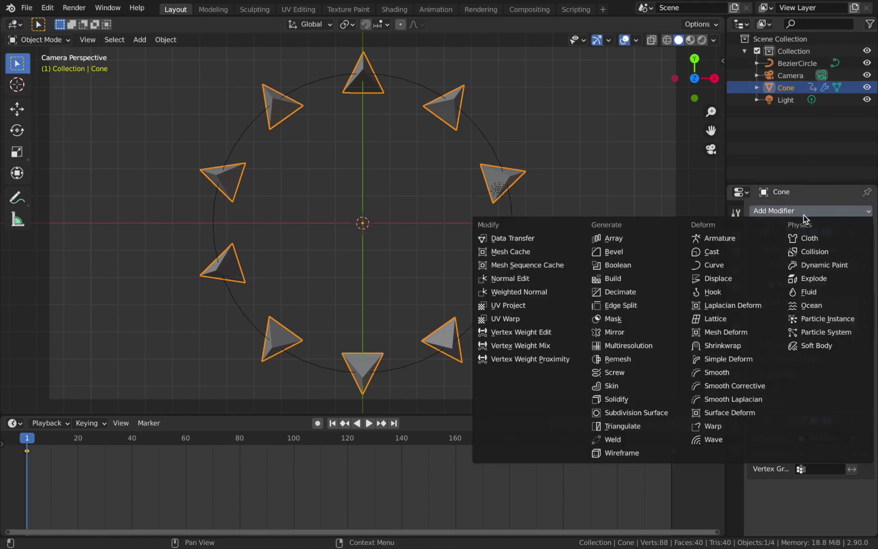
pyautogui.click(627, 453)
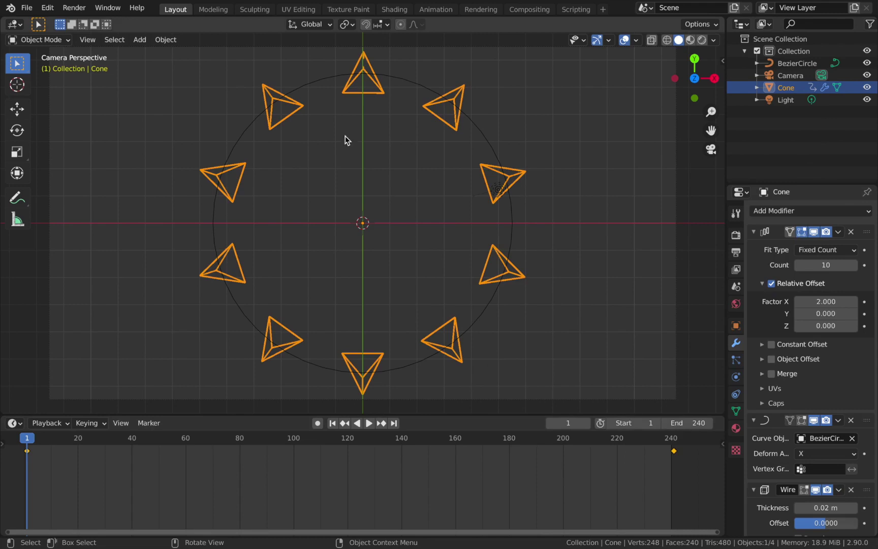
# Turn off Replace Original in the cone's Wireframe modifier to keep the solid faces together with the wires
pyautogui.click(244, 198)
pyautogui.click(235, 194)
pyautogui.scroll(-5, 831, 392)
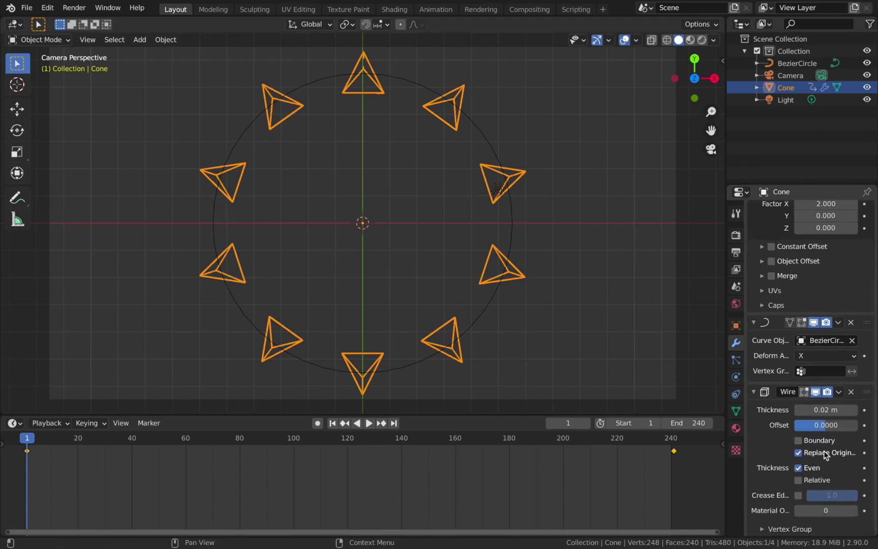
pyautogui.click(800, 453)
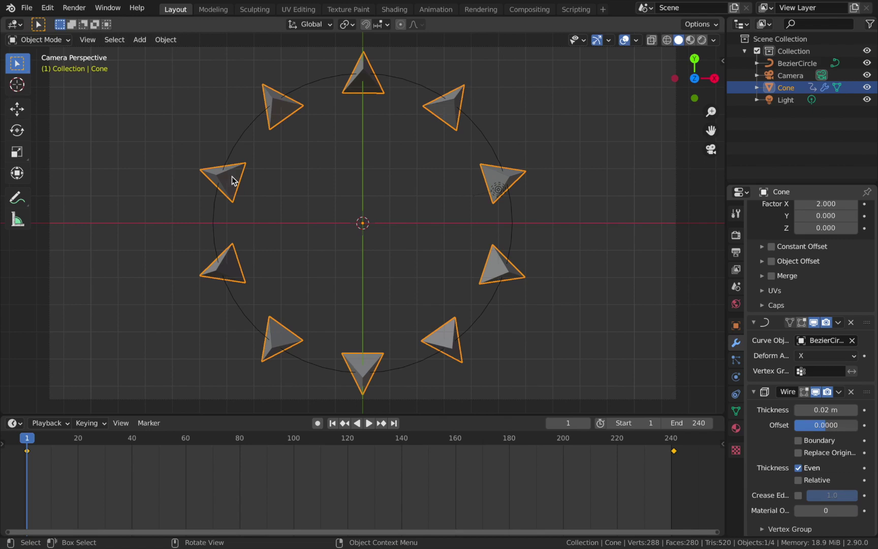
pyautogui.click(498, 189)
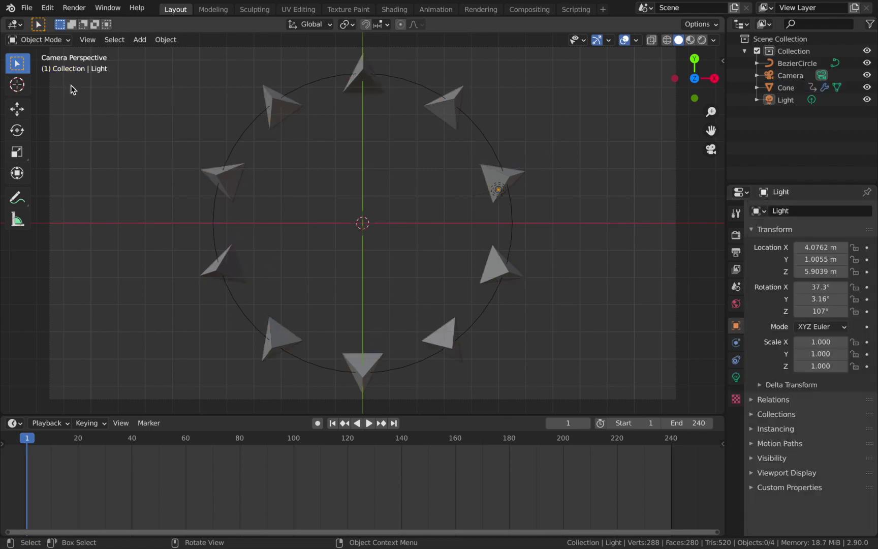
# Save the project under the file name "Psychedelic VJ Loop"
pyautogui.click(26, 7)
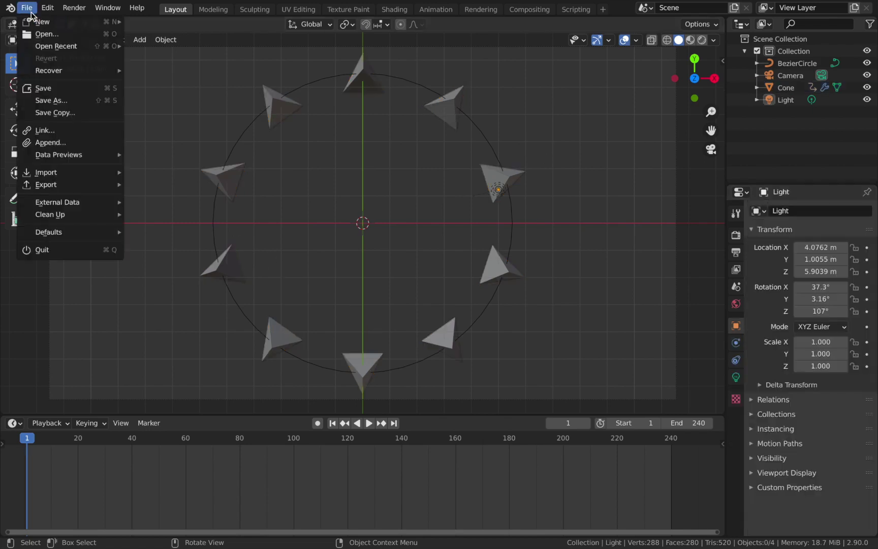
pyautogui.click(51, 106)
pyautogui.click(163, 267)
pyautogui.doubleClick(330, 160)
pyautogui.doubleClick(315, 160)
pyautogui.doubleClick(297, 458)
pyautogui.write('Psychedelic VJ Loop')
pyautogui.press('Return')
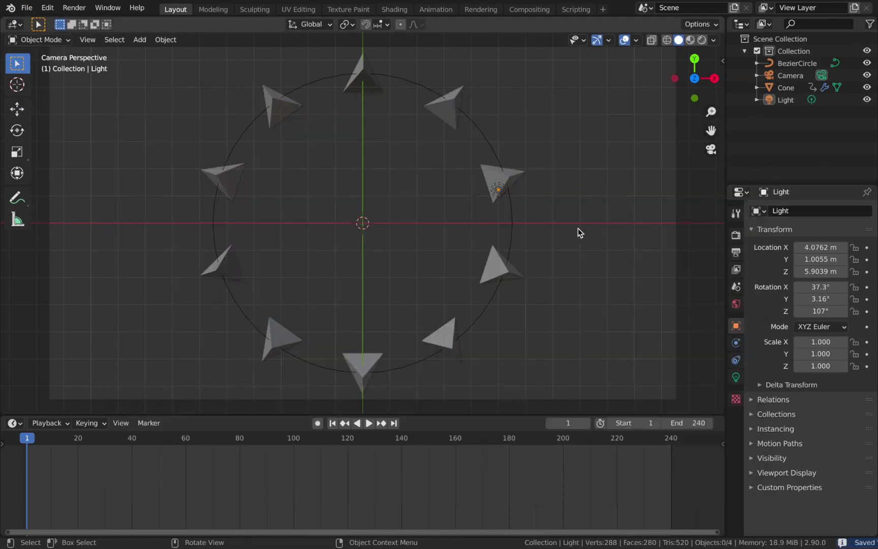
# Switch the viewport to Rendered shading and set the world background color to black
pyautogui.press('z')
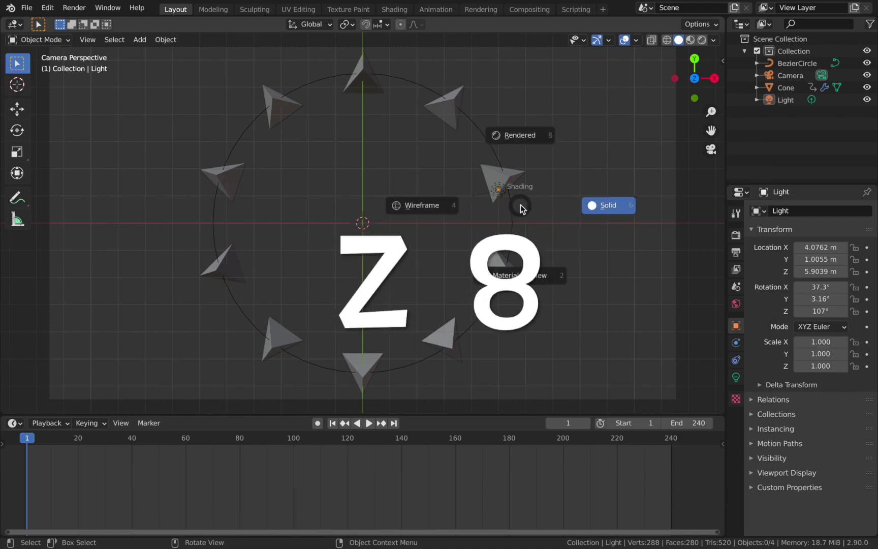
pyautogui.click(519, 135)
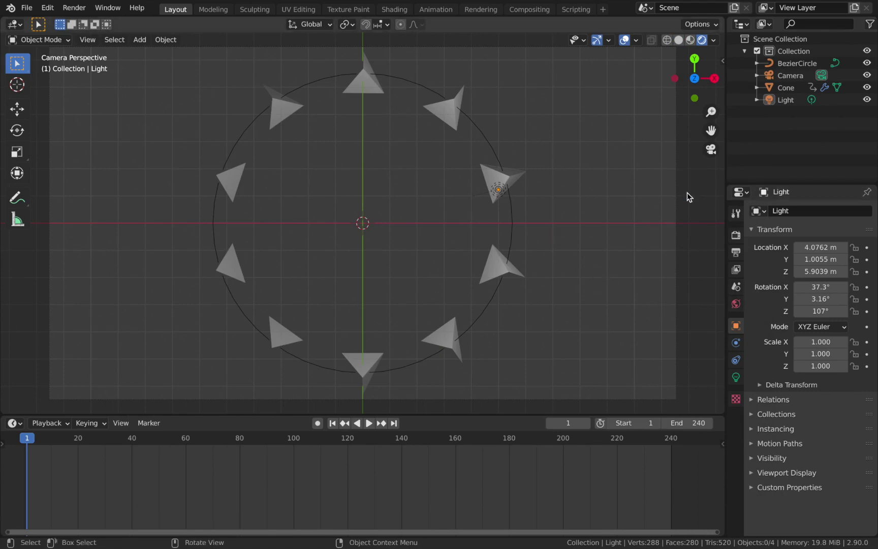
pyautogui.click(736, 303)
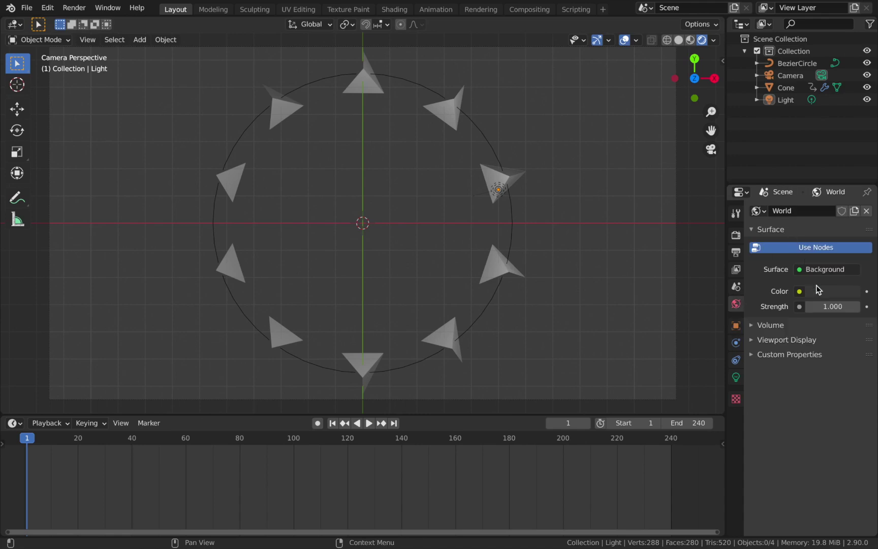
pyautogui.click(829, 290)
pyautogui.moveTo(842, 231); pyautogui.dragTo(843, 247)
# Delete the light from the scene
pyautogui.click(498, 192)
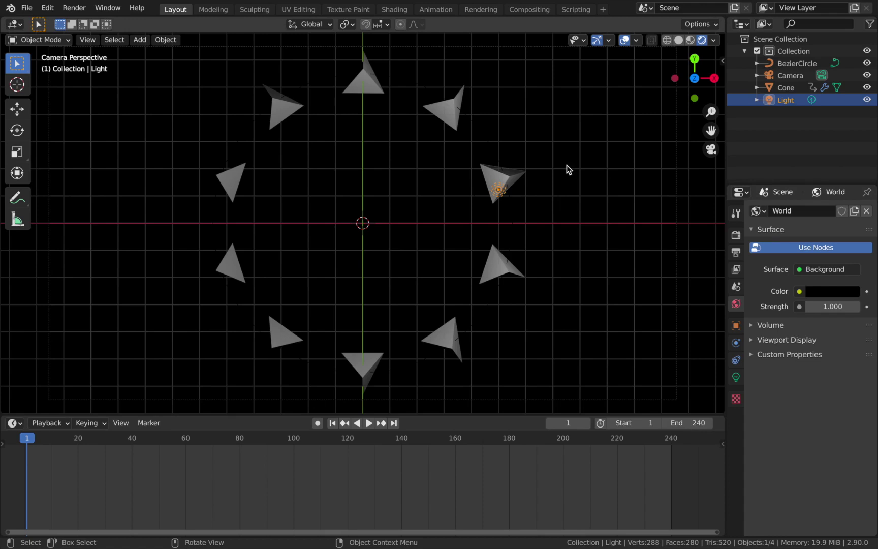
pyautogui.press('x')
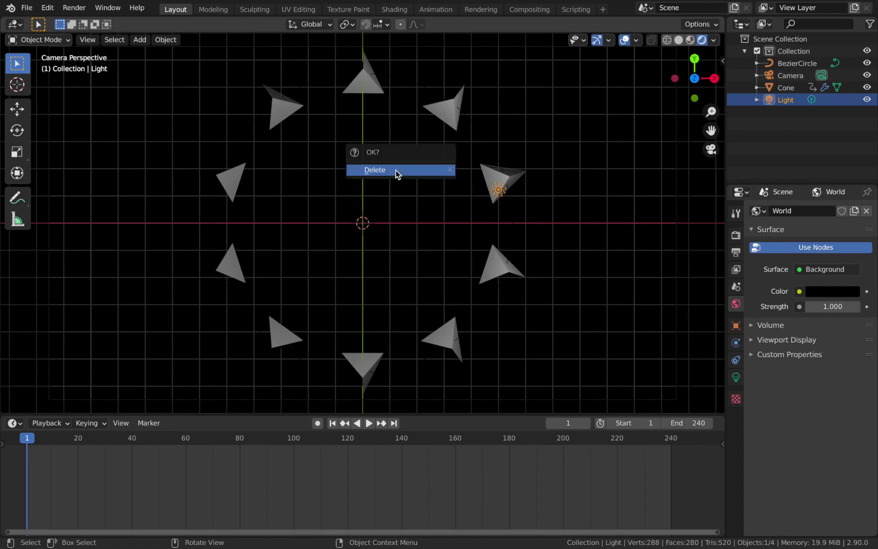
pyautogui.click(395, 169)
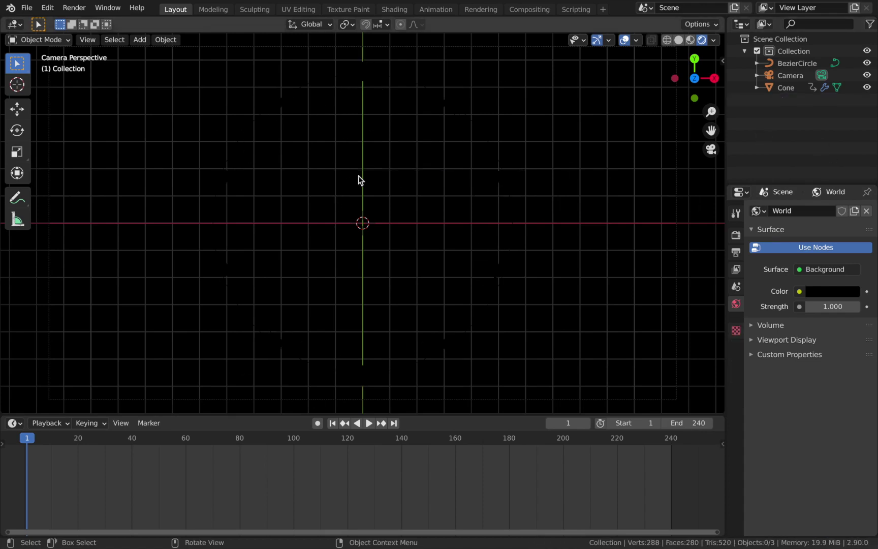
# Select the cone array and create a first material for it
pyautogui.click(788, 90)
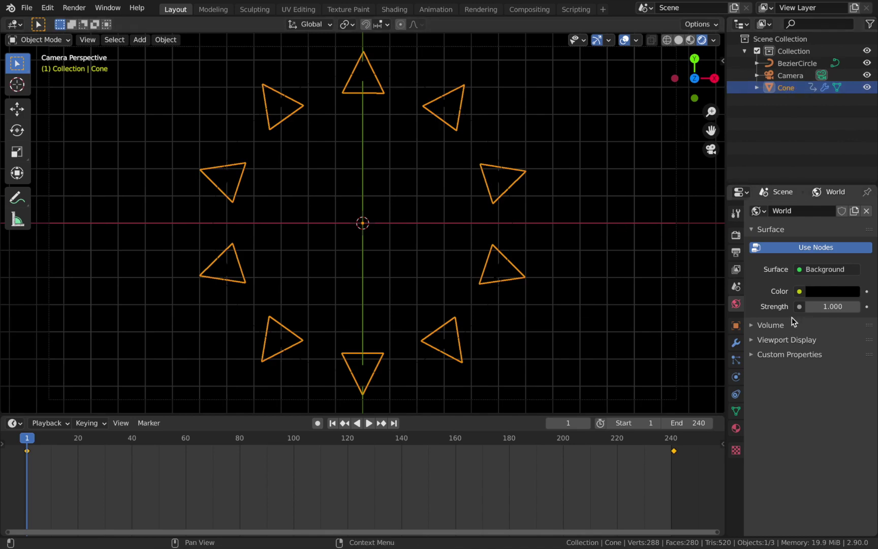
pyautogui.click(736, 429)
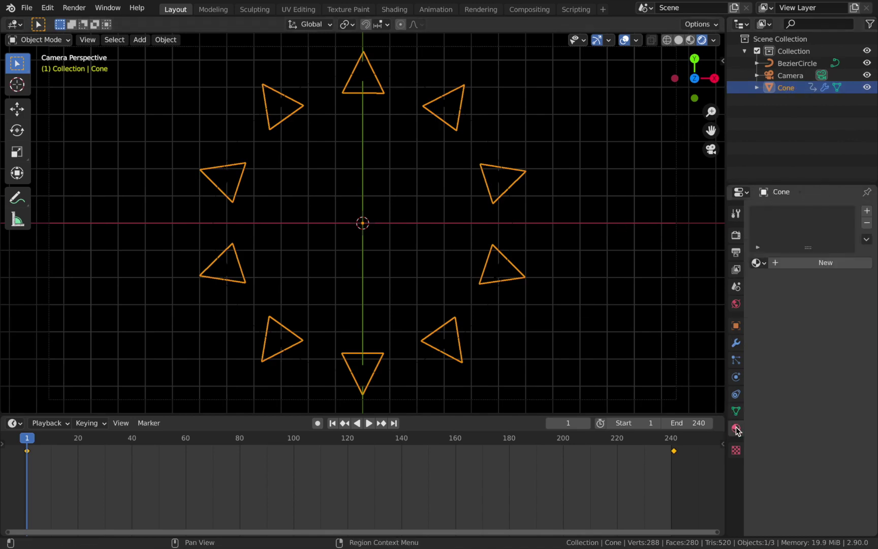
pyautogui.click(795, 264)
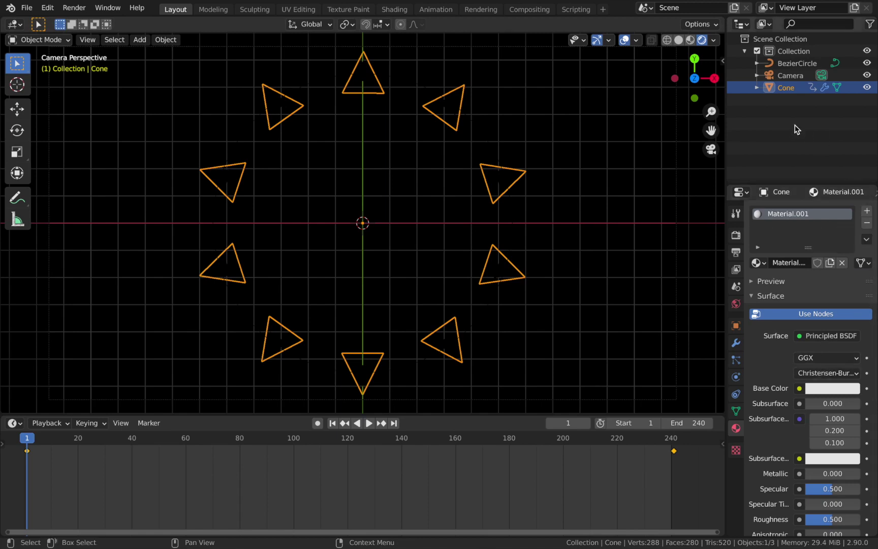
# Add a second material slot with a new material to the cone and change its surface shader to Emission
pyautogui.click(866, 213)
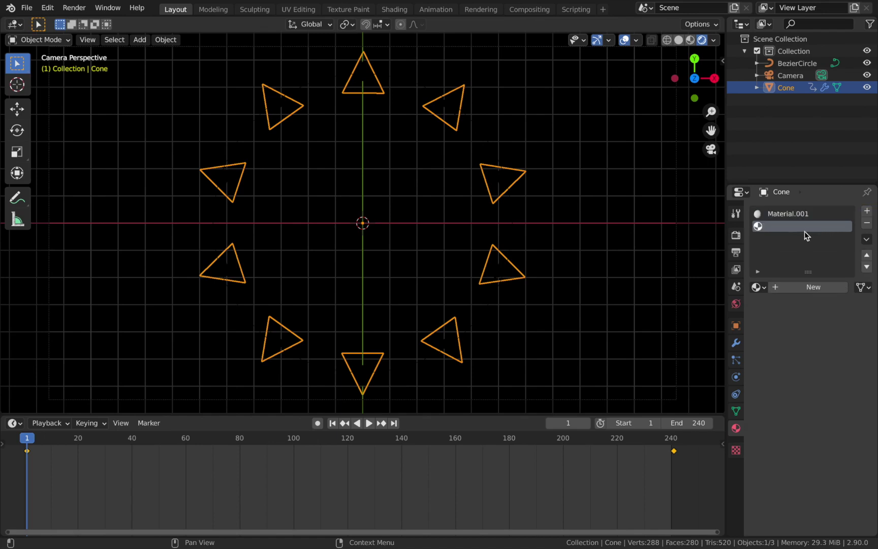
pyautogui.click(797, 287)
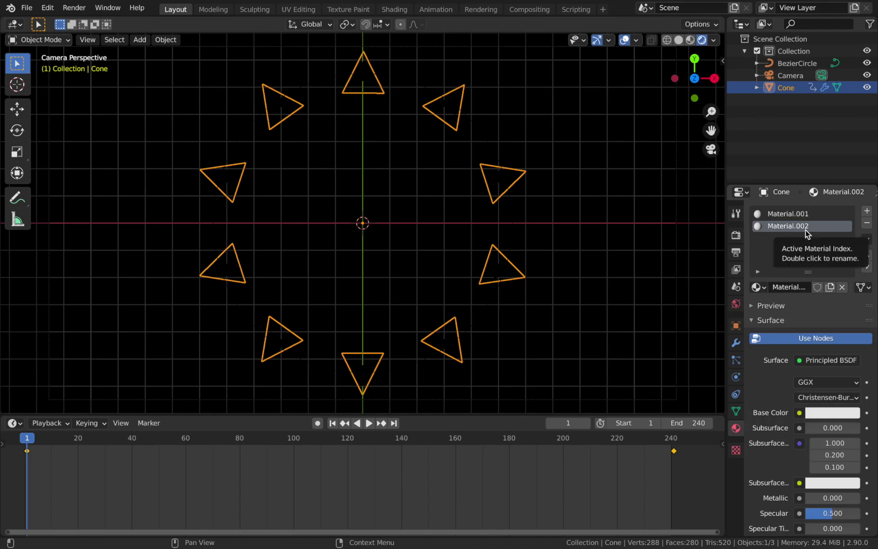
pyautogui.click(810, 361)
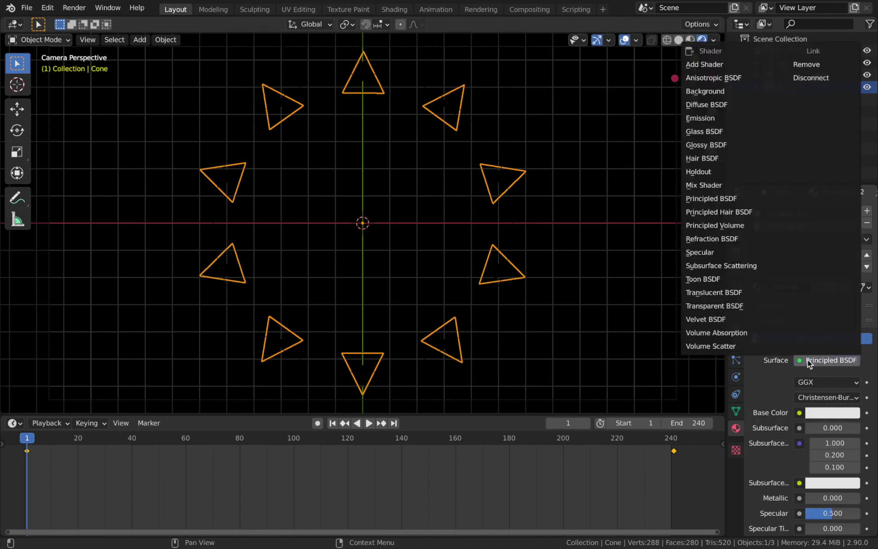
pyautogui.click(708, 118)
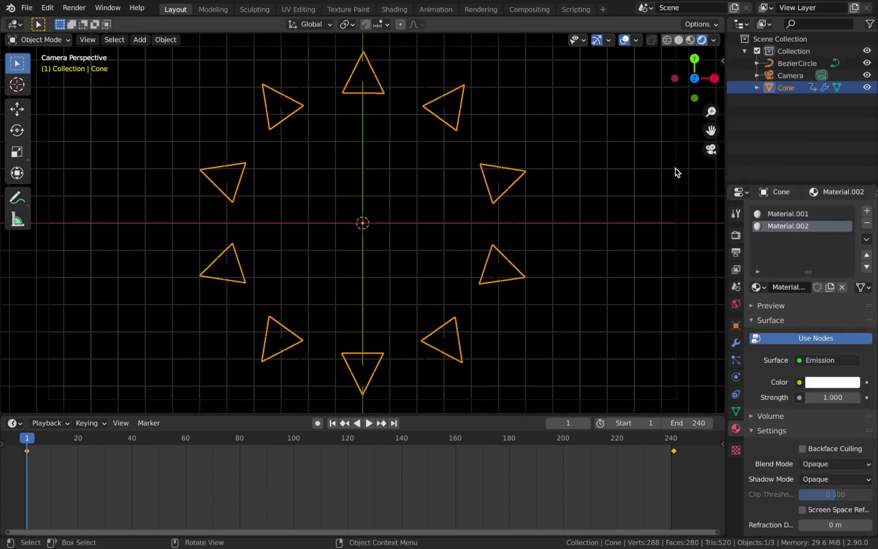
pyautogui.click(345, 122)
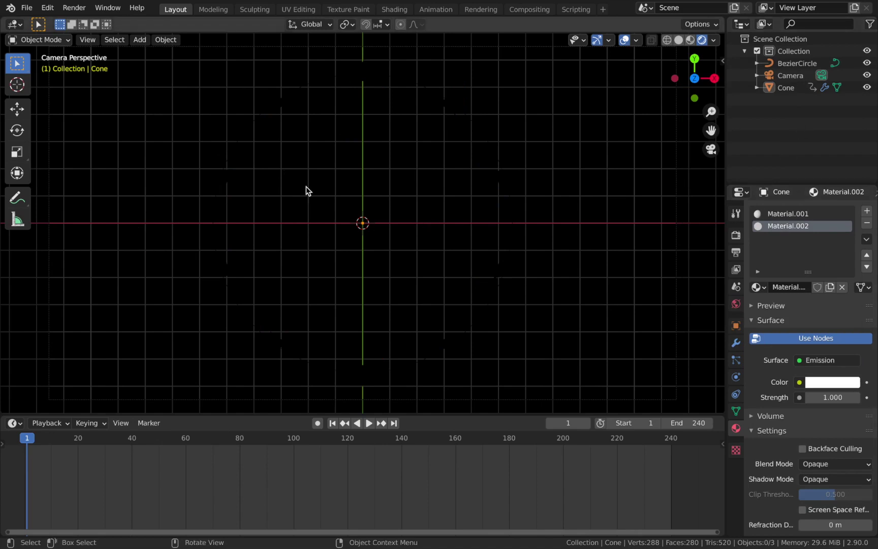
# Set the Material Offset of the cone's Wireframe modifier to 1 so the wires use the emission material
pyautogui.click(788, 92)
pyautogui.click(735, 343)
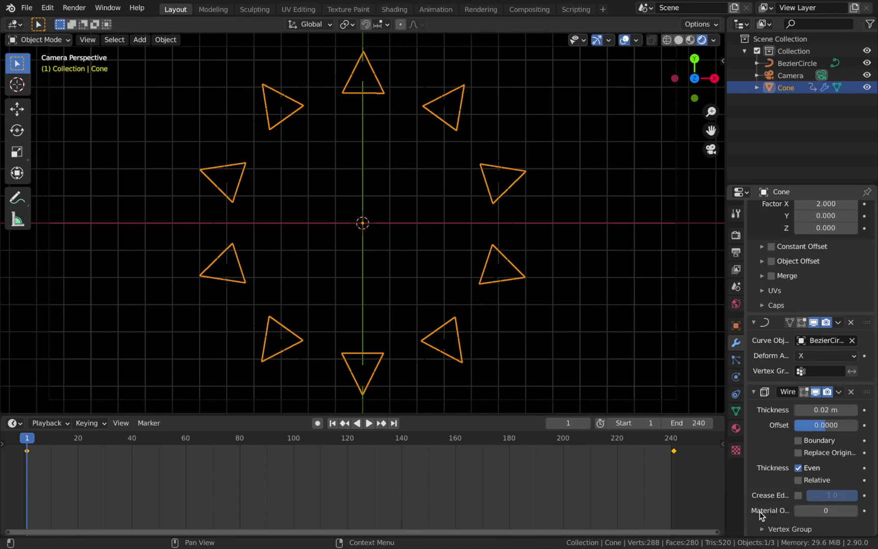
pyautogui.click(853, 511)
pyautogui.click(561, 238)
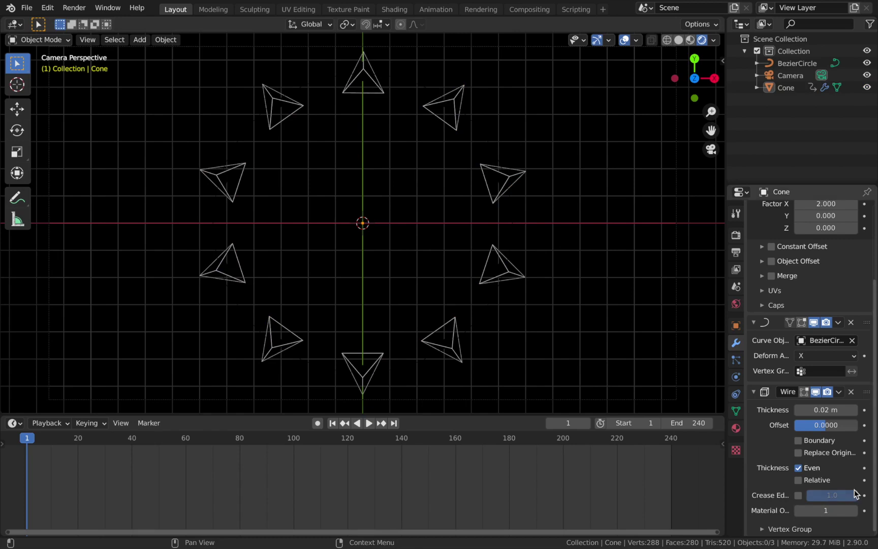
# Set the Emission strength of the cone's second material to 20
pyautogui.click(736, 428)
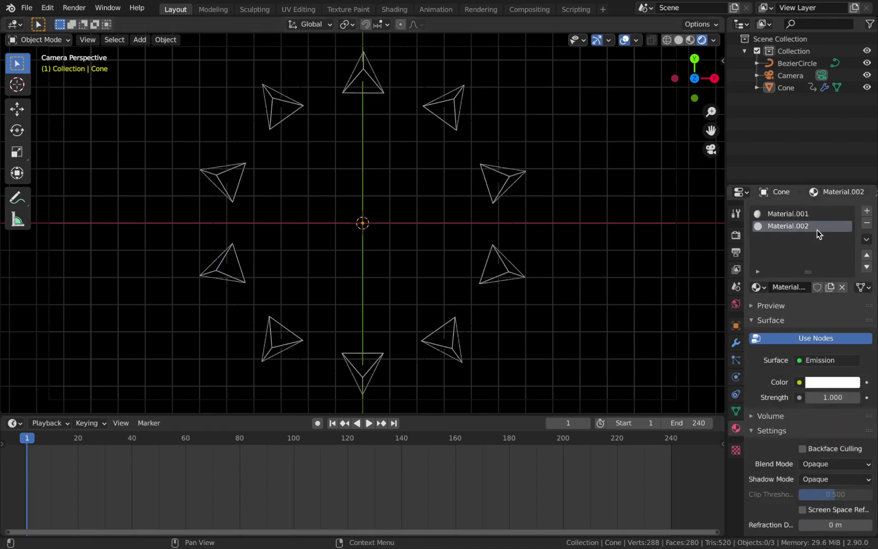
pyautogui.click(791, 209)
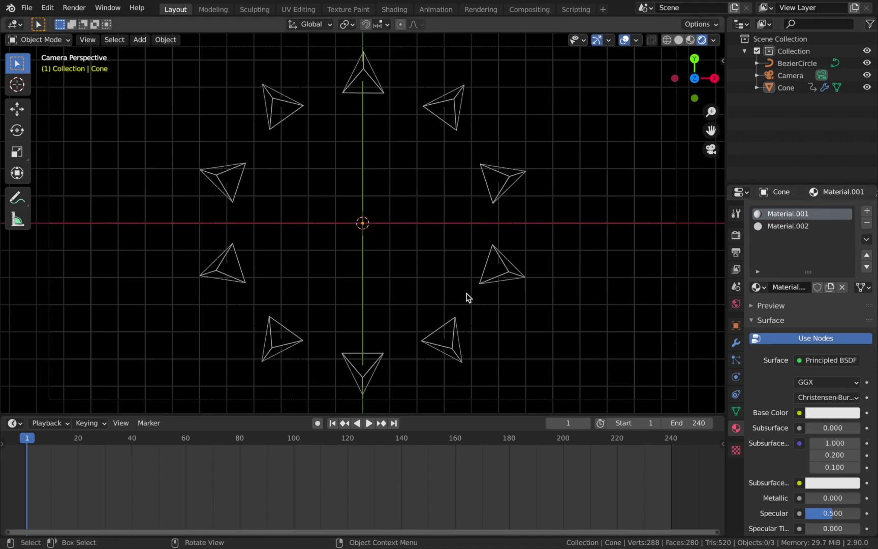
pyautogui.click(811, 226)
pyautogui.click(830, 403)
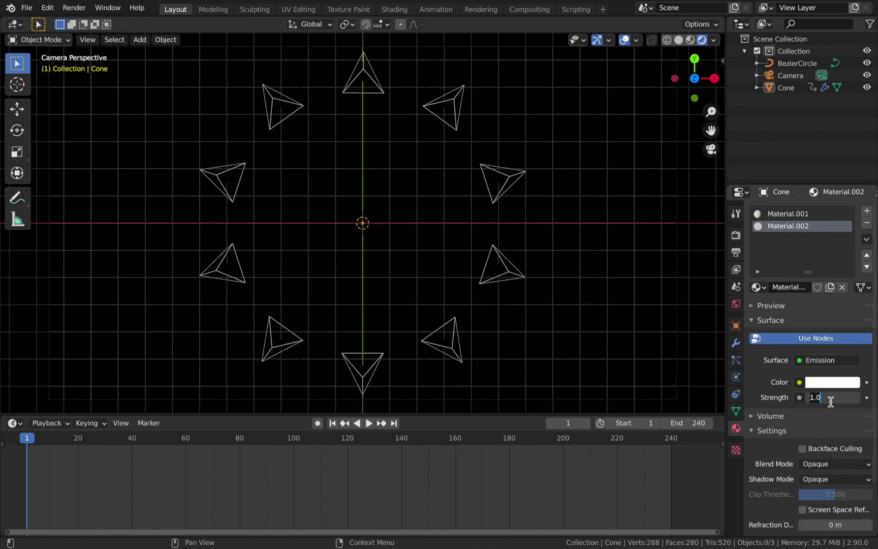
pyautogui.write('20')
pyautogui.press('Return')
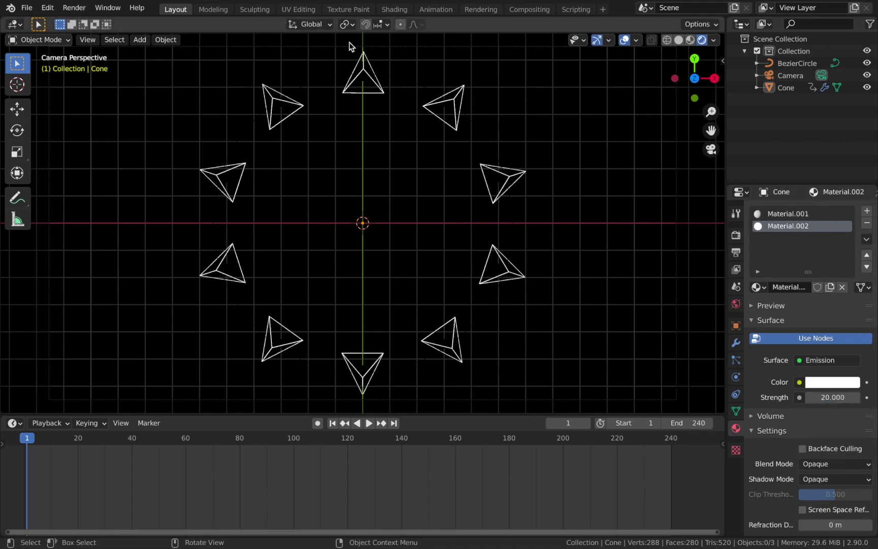
# Make the cone's first material glossy metal by setting Metallic to 1 and Roughness to 0
pyautogui.click(787, 215)
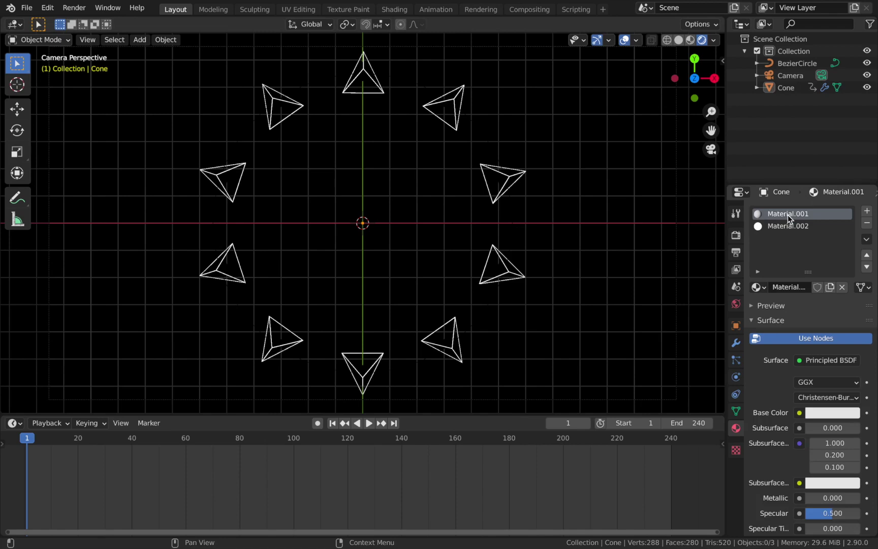
pyautogui.scroll(-1, 790, 405)
pyautogui.moveTo(818, 474); pyautogui.dragTo(864, 473)
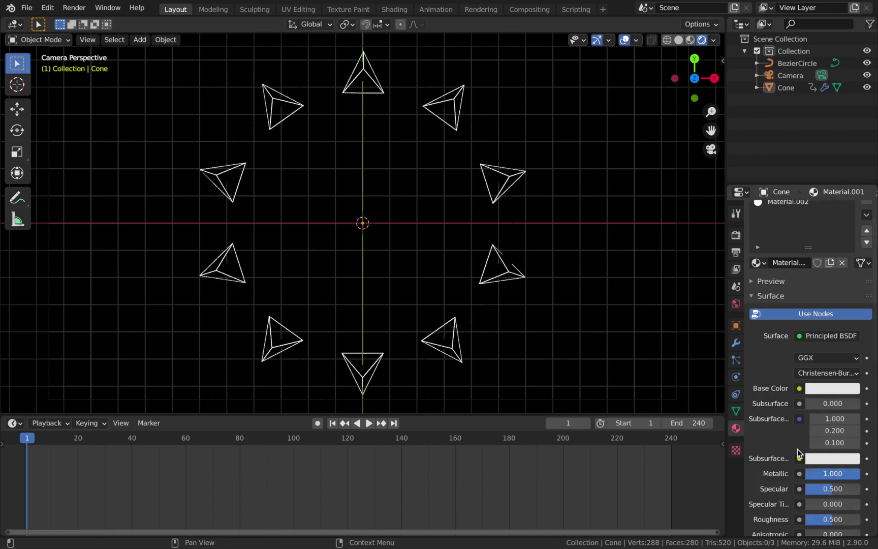
pyautogui.scroll(-2, 808, 460)
pyautogui.moveTo(819, 474); pyautogui.dragTo(792, 474)
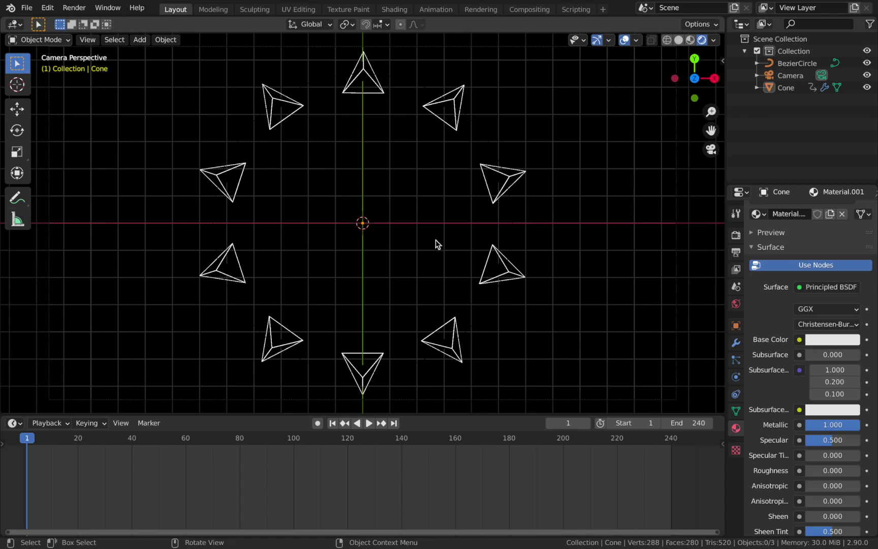
# Duplicate the cone array together with its Bezier circle and scale the copies to about 0.652 as an inner ring
pyautogui.click(736, 343)
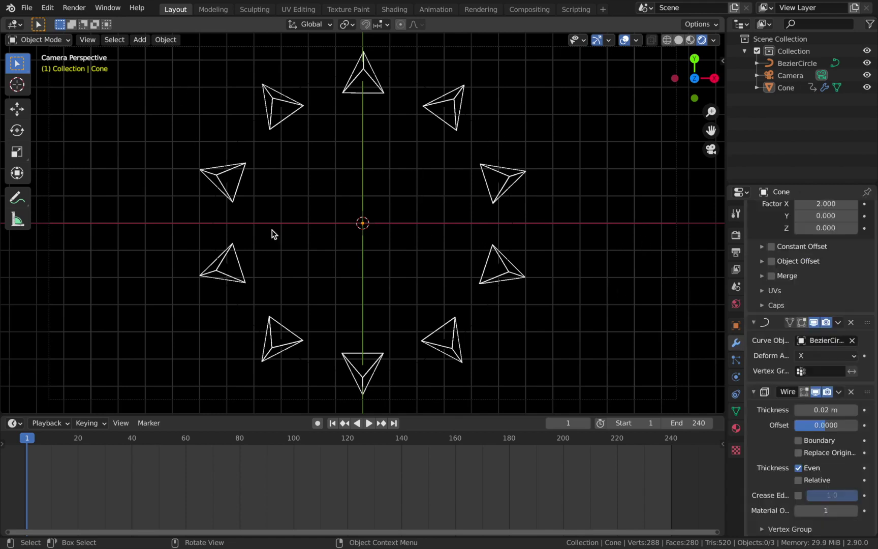
pyautogui.click(785, 87)
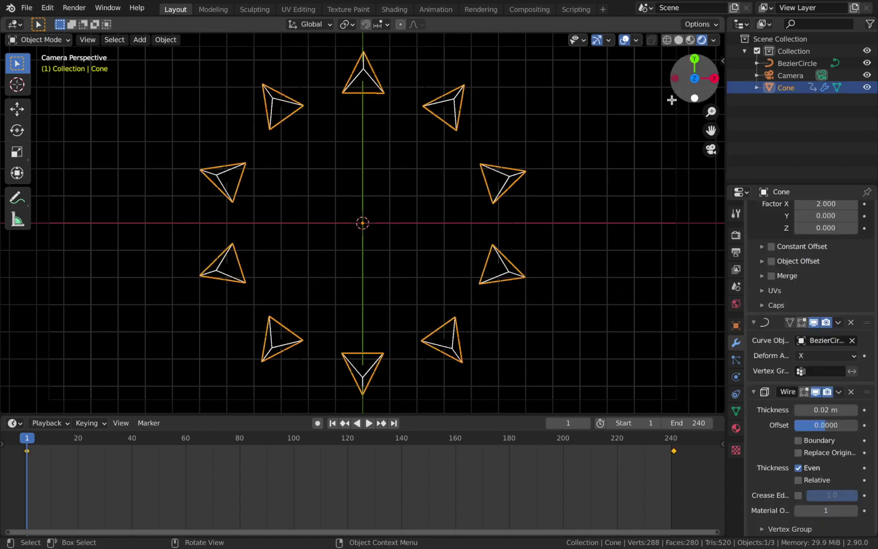
pyautogui.click(784, 65)
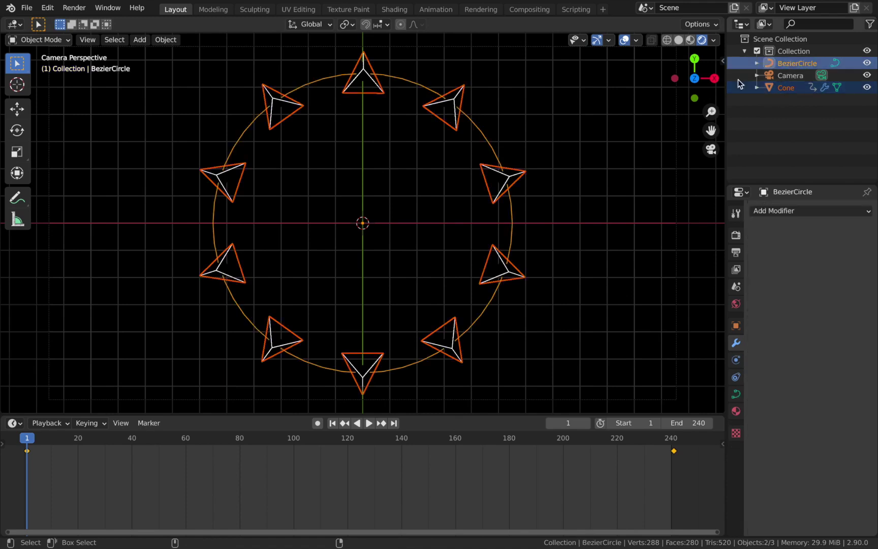
pyautogui.click(791, 87)
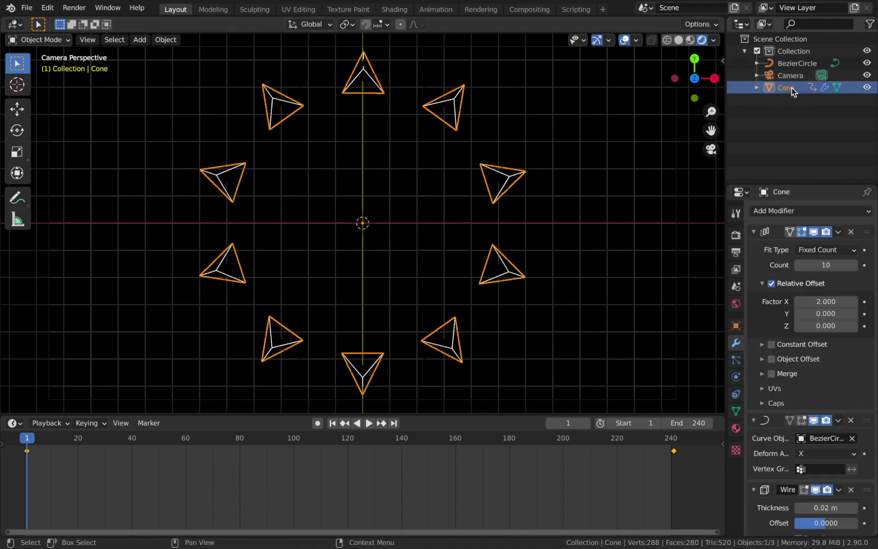
pyautogui.keyDown('ctrl'); pyautogui.click(792, 61); pyautogui.keyUp('ctrl')
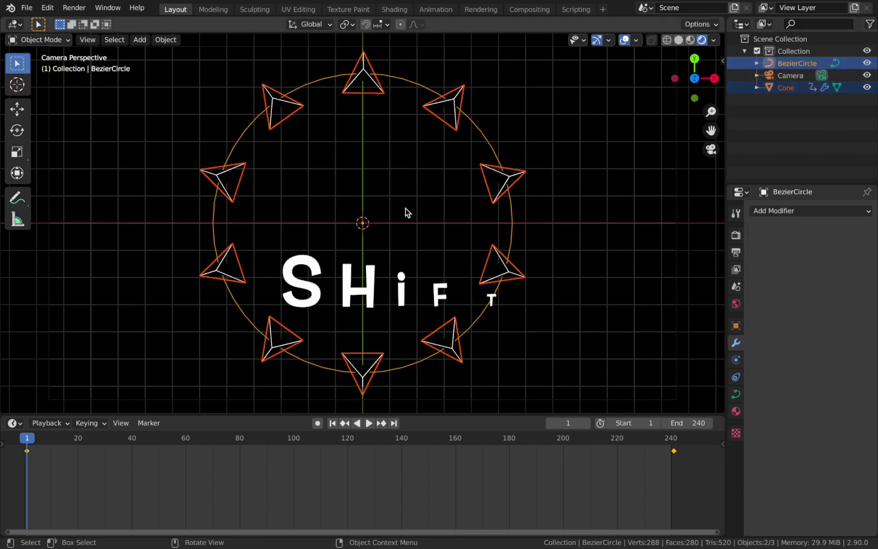
pyautogui.hotkey('shift', 'd')
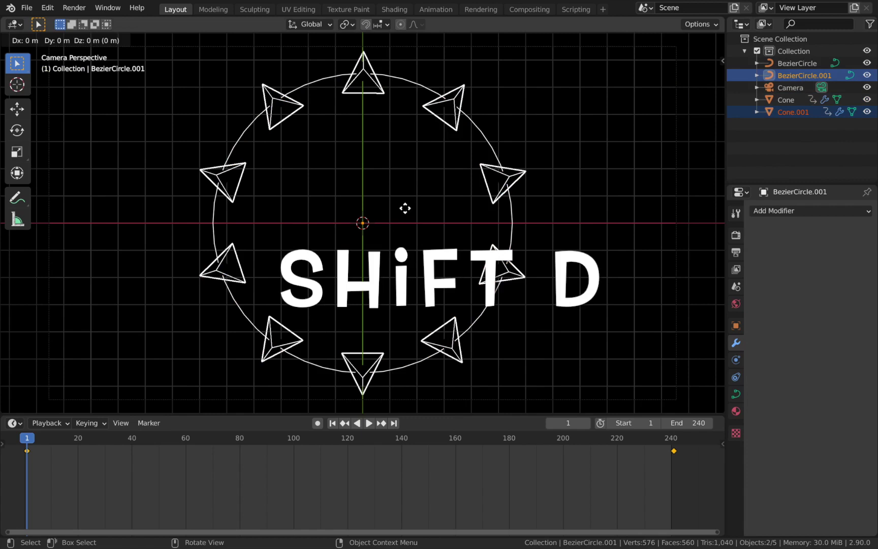
pyautogui.press('s')
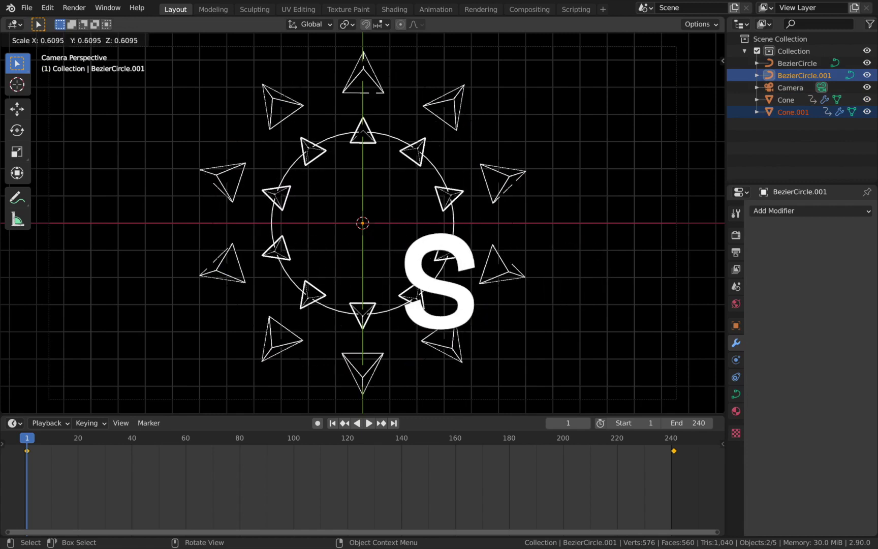
pyautogui.click(394, 223)
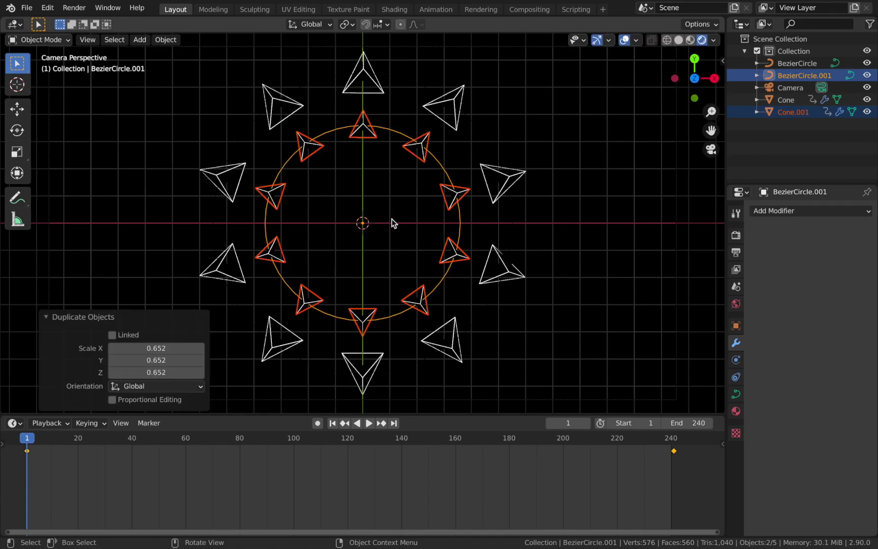
# Try to scale down the inner Bezier circle on its own, without its cones
pyautogui.click(807, 76)
pyautogui.click(449, 170)
pyautogui.click(444, 172)
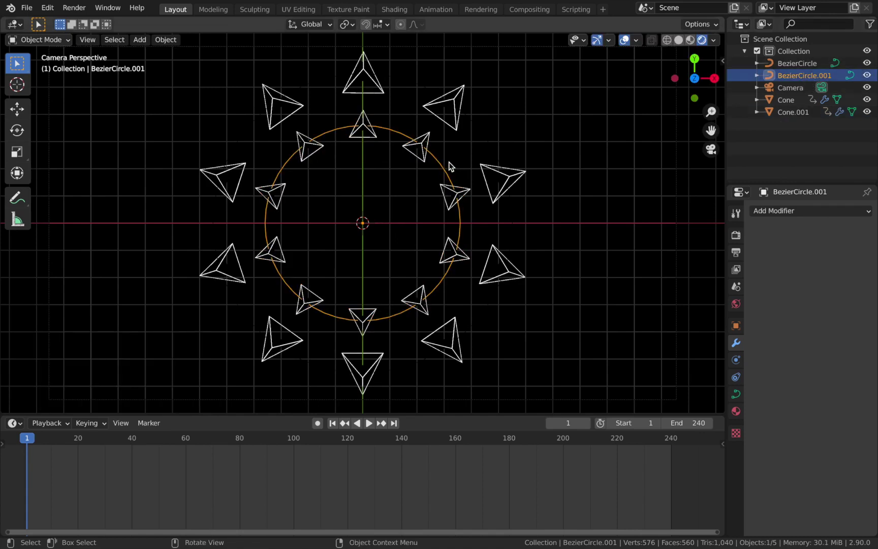
pyautogui.press('s')
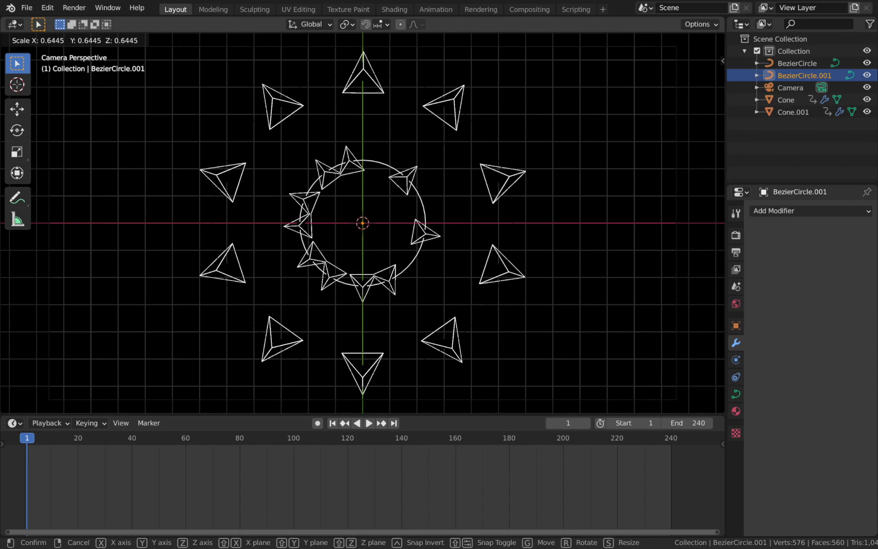
pyautogui.press('Escape')
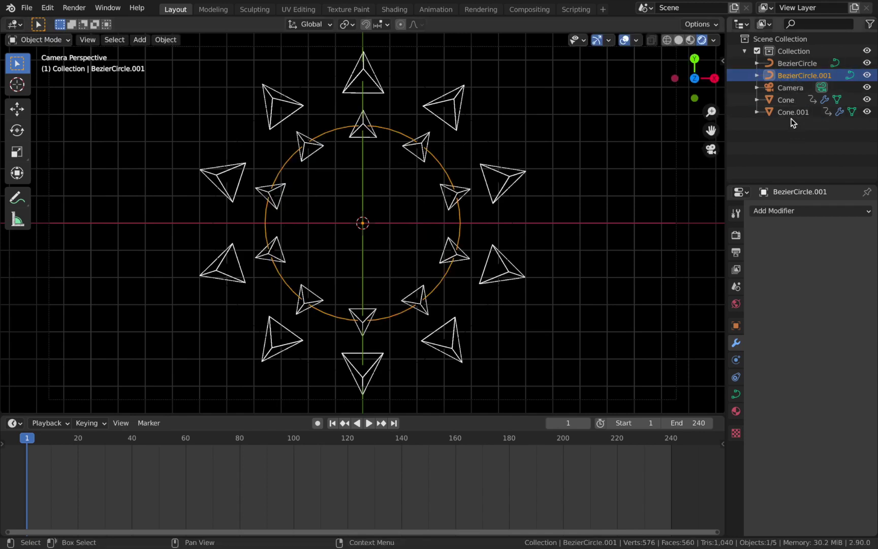
pyautogui.hotkey('ctrl', 'z')
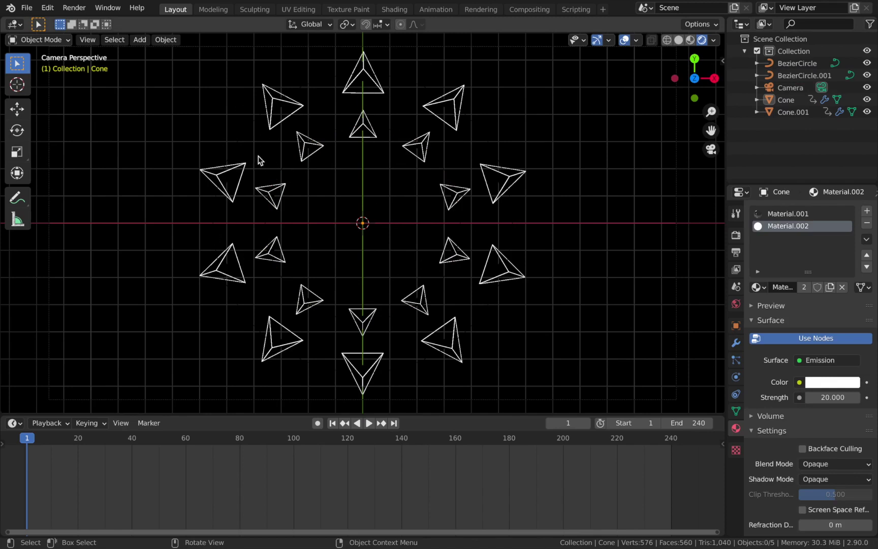
# Set the outer cones' emission color to cyan with hue 0.544 and saturation 0.804
pyautogui.click(784, 100)
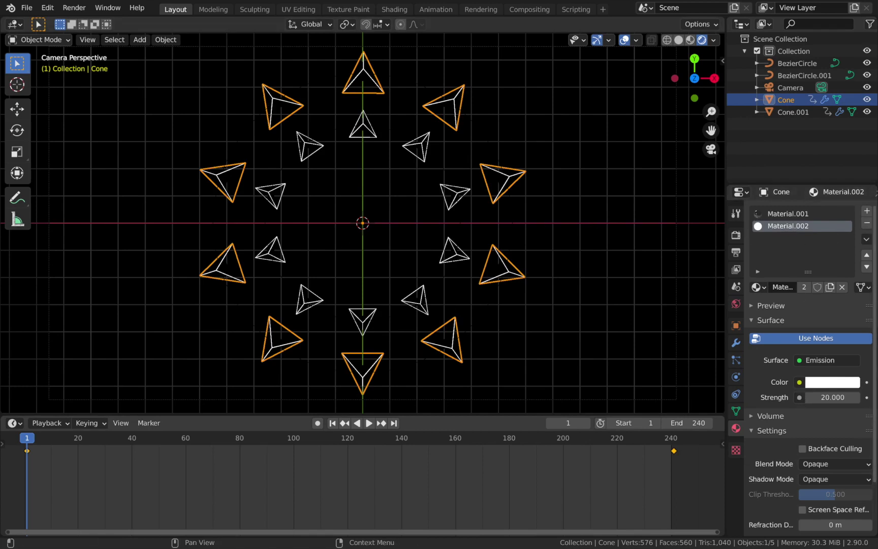
pyautogui.click(835, 385)
pyautogui.moveTo(803, 244); pyautogui.dragTo(804, 221)
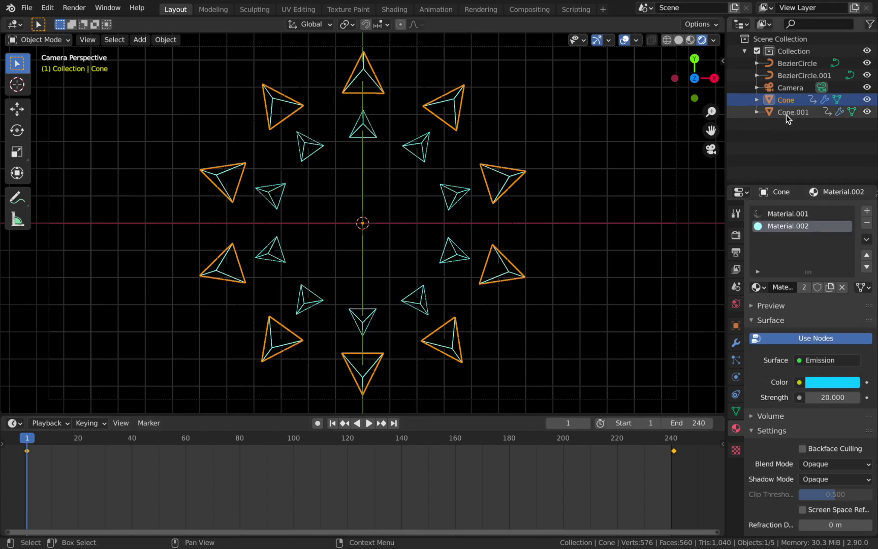
# Try a different emission color on the inner cones using the material they share with the outer ring
pyautogui.click(786, 114)
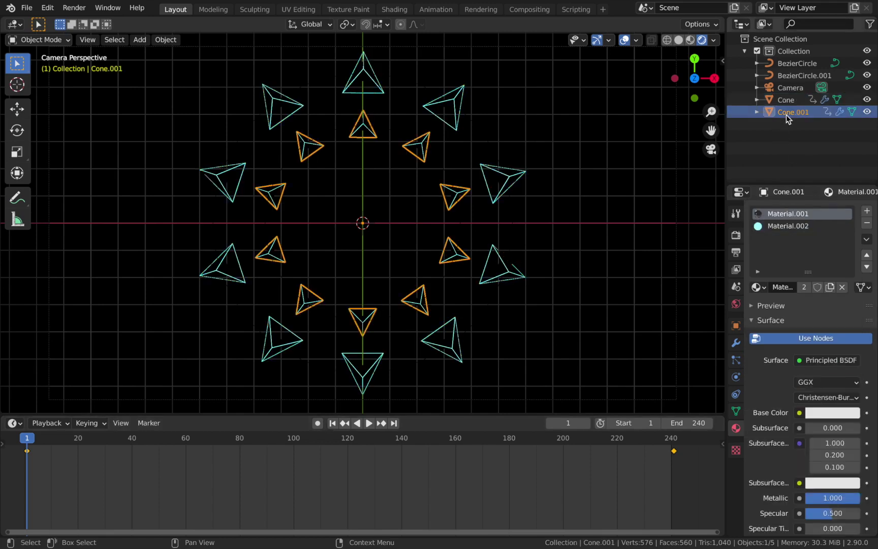
pyautogui.click(798, 226)
pyautogui.click(821, 382)
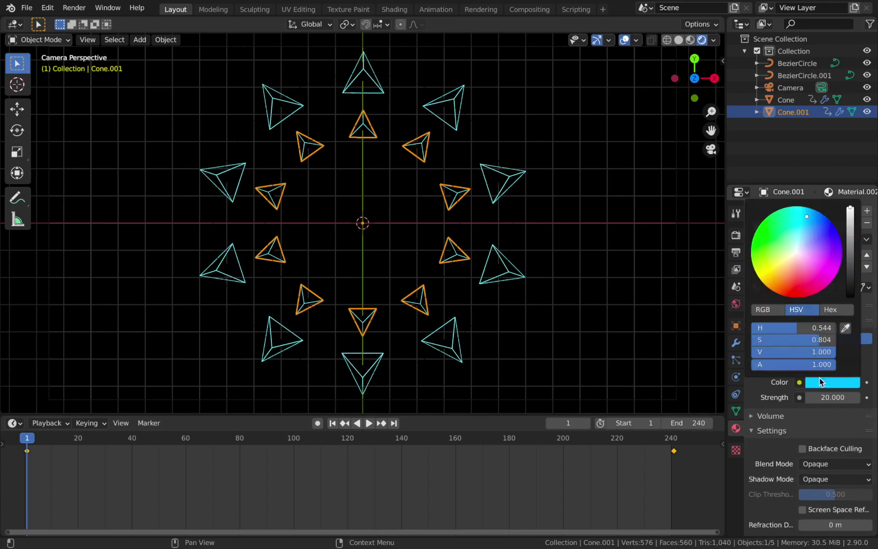
pyautogui.moveTo(813, 327); pyautogui.dragTo(833, 327)
pyautogui.moveTo(798, 297)
pyautogui.mouseDown()
pyautogui.moveTo(810, 294)
pyautogui.moveTo(811, 278)
pyautogui.moveTo(787, 249)
pyautogui.mouseUp()
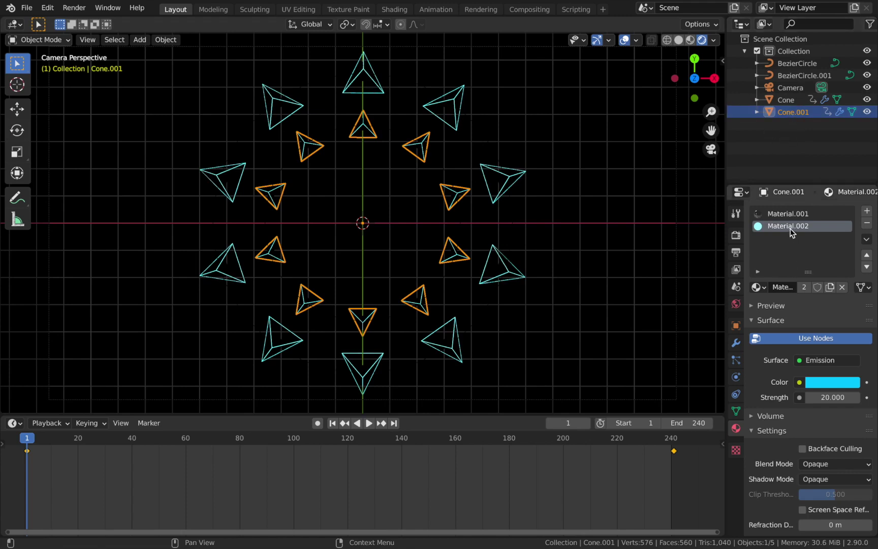
# Unlink the shared emission material from the inner cones' second slot and create a new material there with an Emission surface
pyautogui.click(841, 288)
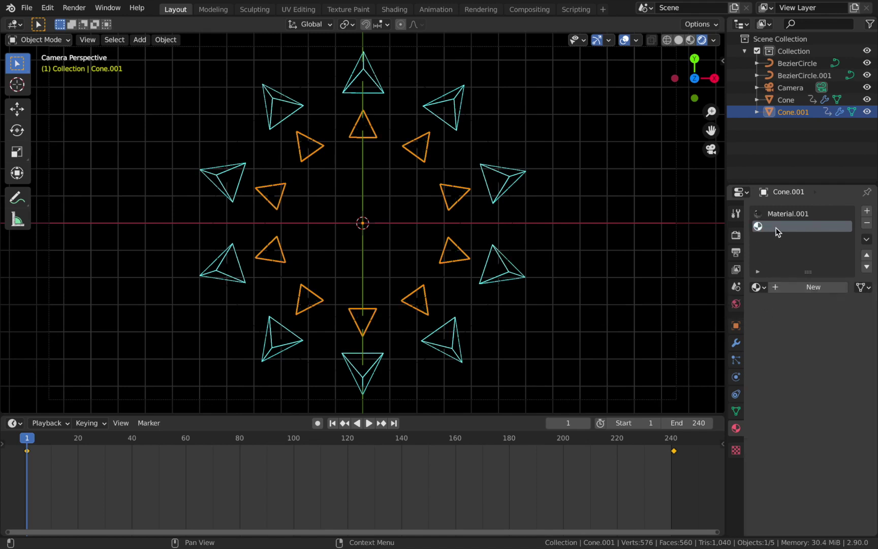
pyautogui.click(796, 291)
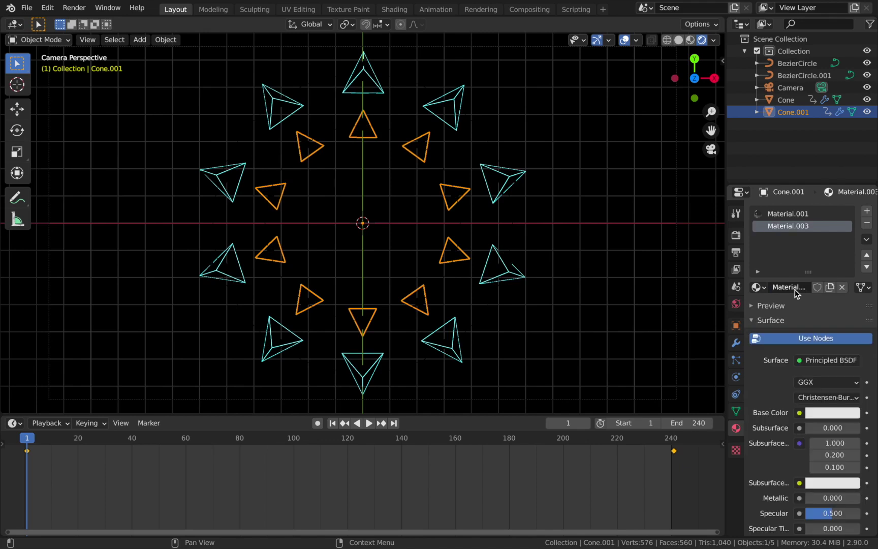
pyautogui.click(830, 363)
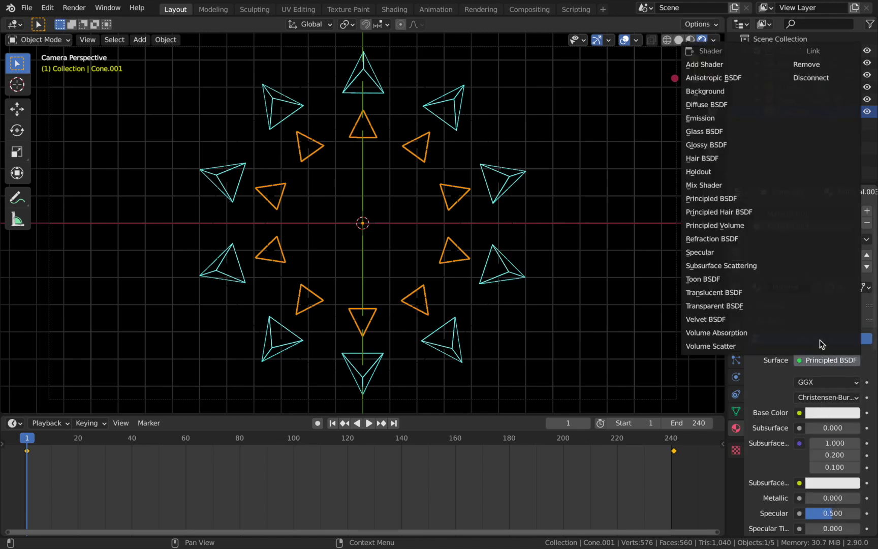
pyautogui.click(706, 119)
# Give the inner cones' new emission material a strength of 20 and a magenta color
pyautogui.click(832, 397)
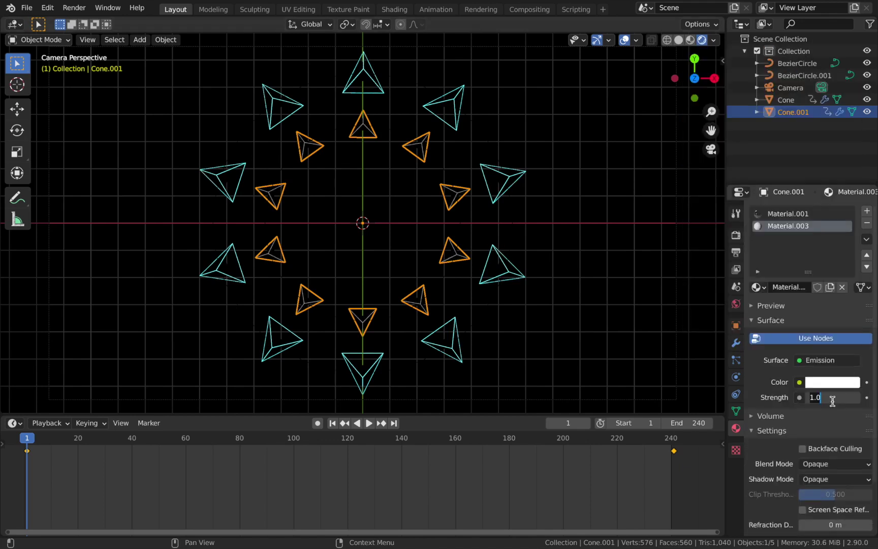
pyautogui.press('Return')
pyautogui.click(830, 384)
pyautogui.moveTo(808, 260); pyautogui.dragTo(818, 269)
pyautogui.click(502, 232)
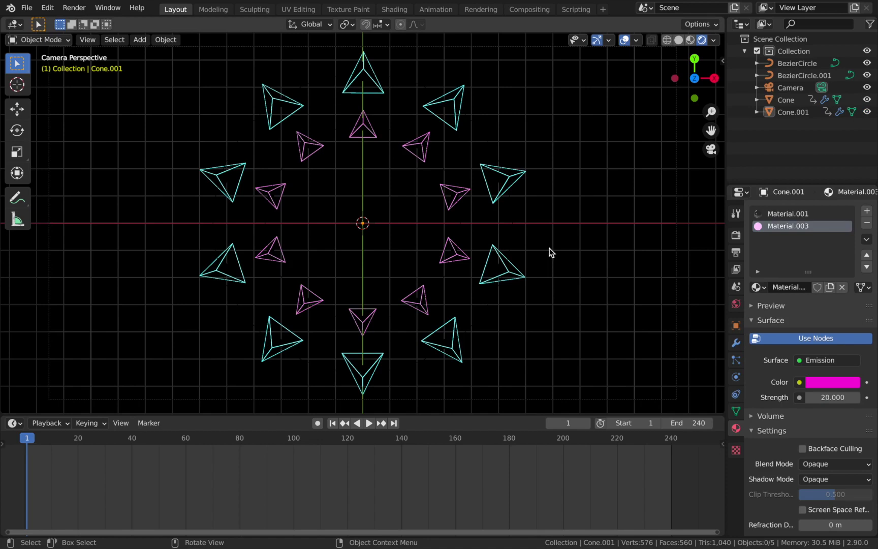
# Play the animation, scale the inner cones and their Bezier circle together to about 0.963, and return to frame 1
pyautogui.press('space')
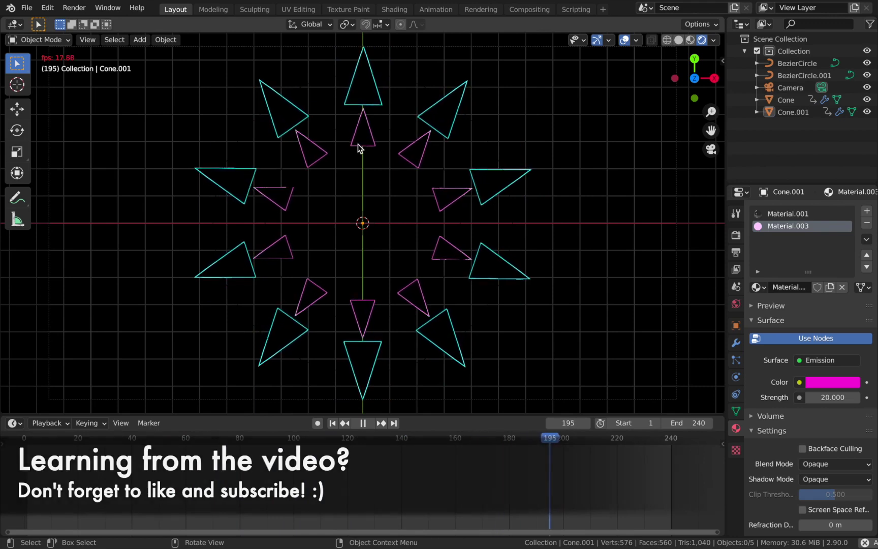
pyautogui.press('space')
pyautogui.click(793, 113)
pyautogui.click(794, 67)
pyautogui.hotkey('ctrl', 'z')
pyautogui.keyDown('ctrl'); pyautogui.click(802, 75); pyautogui.keyUp('ctrl')
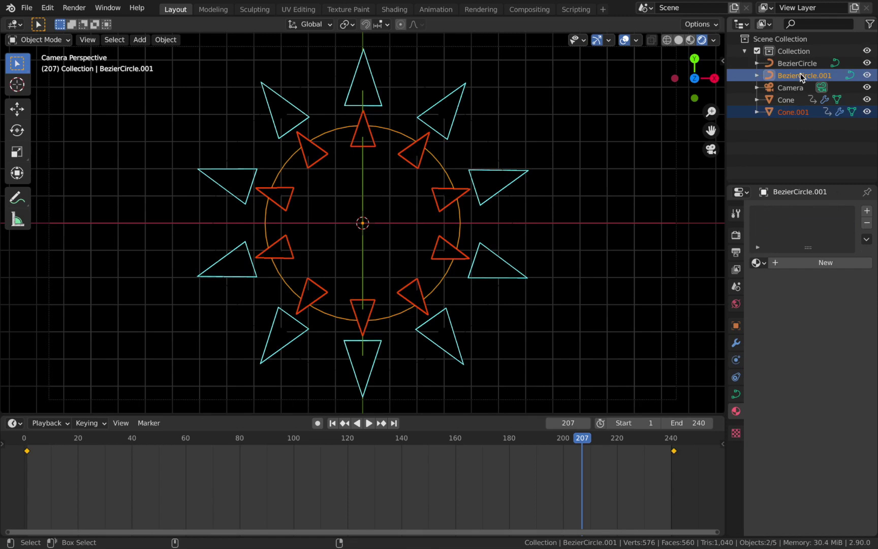
pyautogui.press('s')
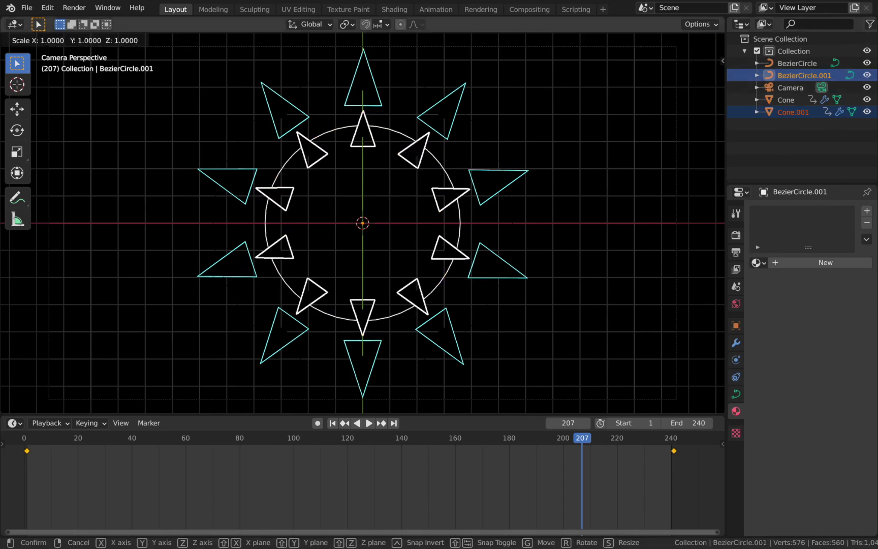
pyautogui.click(595, 147)
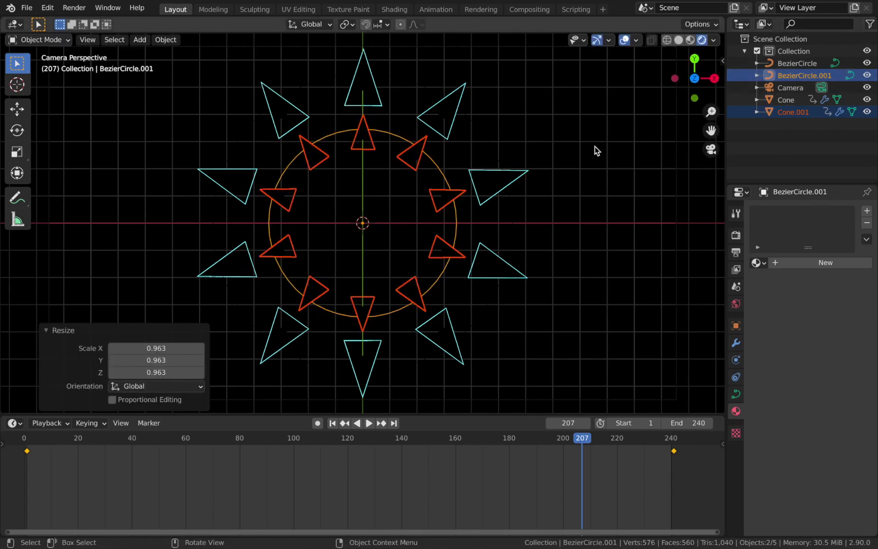
pyautogui.click(595, 150)
pyautogui.hotkey('shift', 'Left')
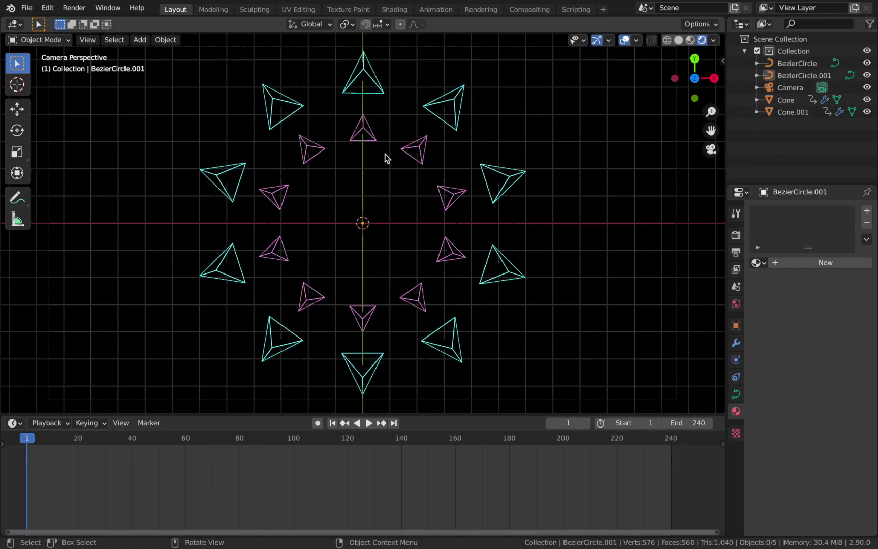
# Set the inner cones' keyframed X rotation at frame 241 to 720°
pyautogui.click(368, 141)
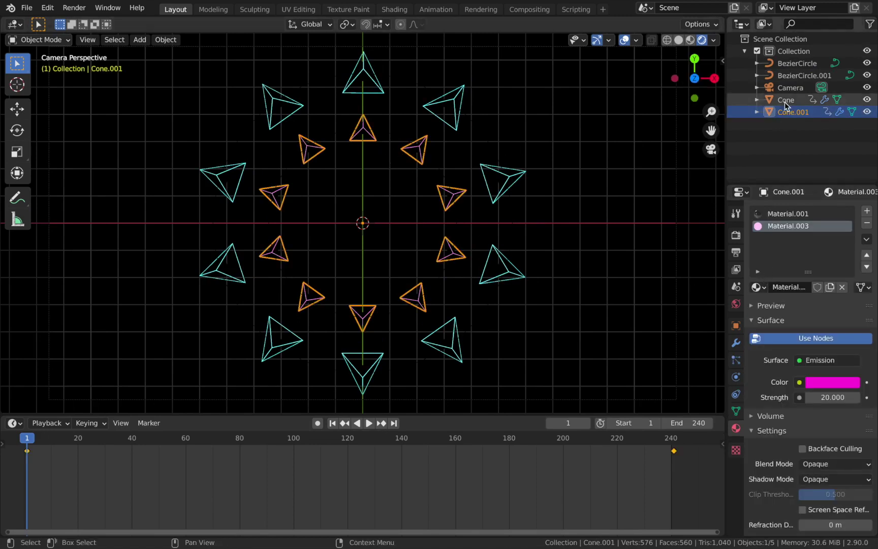
pyautogui.click(736, 325)
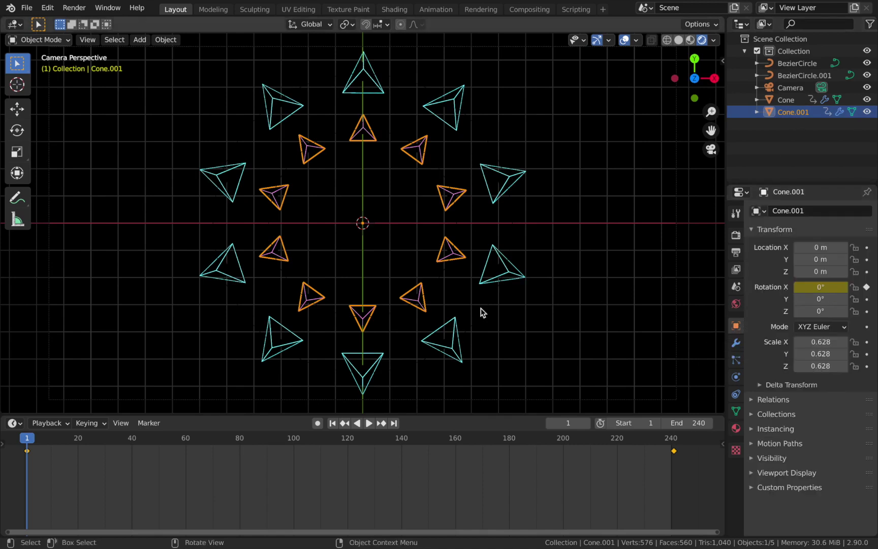
pyautogui.click(394, 423)
pyautogui.click(675, 437)
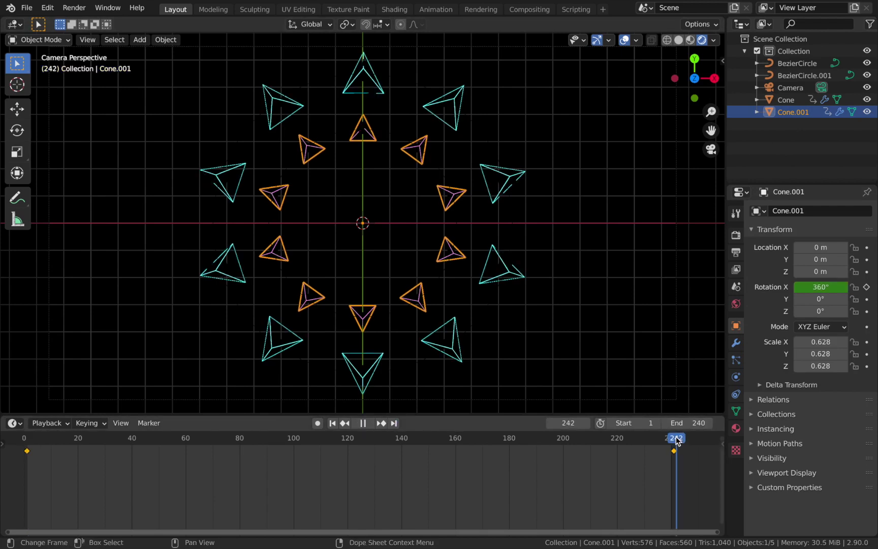
pyautogui.click(815, 287)
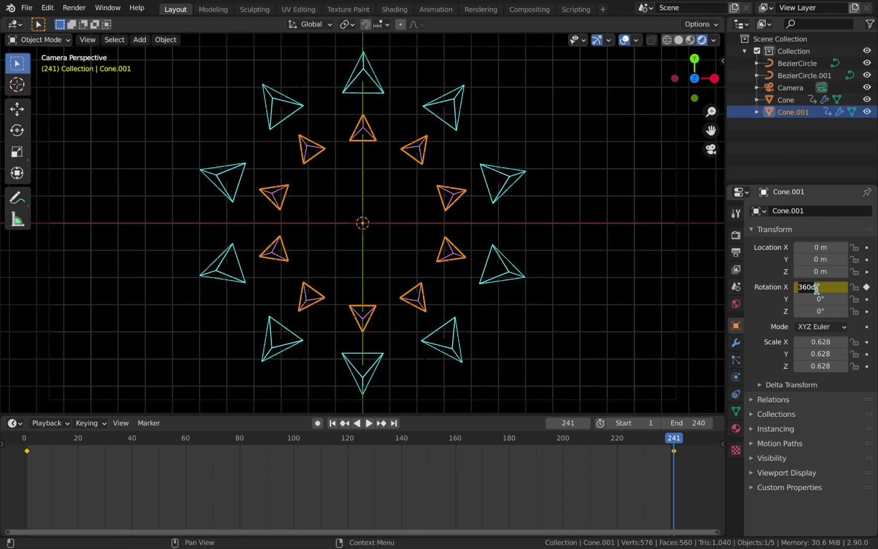
pyautogui.write('720')
pyautogui.press('Return')
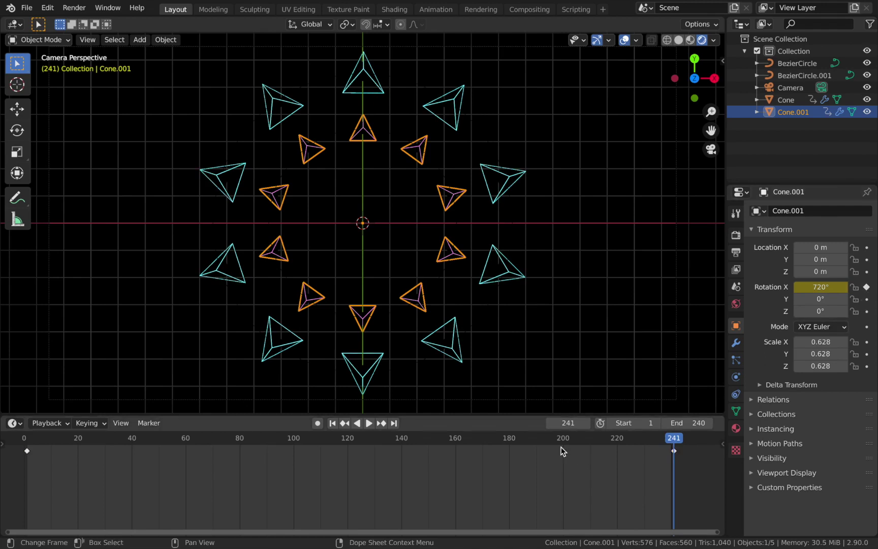
# Set the inner cones' rotation keyframe interpolation to Linear and play the animation
pyautogui.press('t')
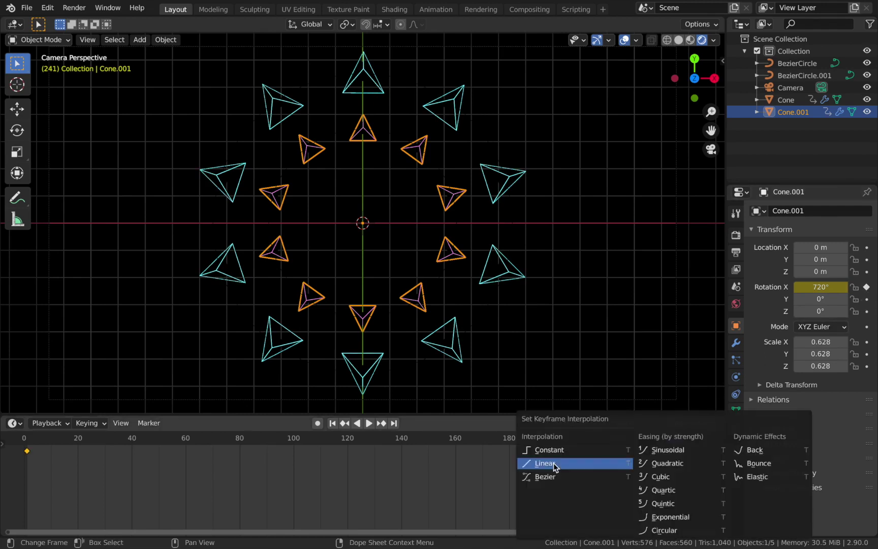
pyautogui.click(553, 463)
pyautogui.click(471, 111)
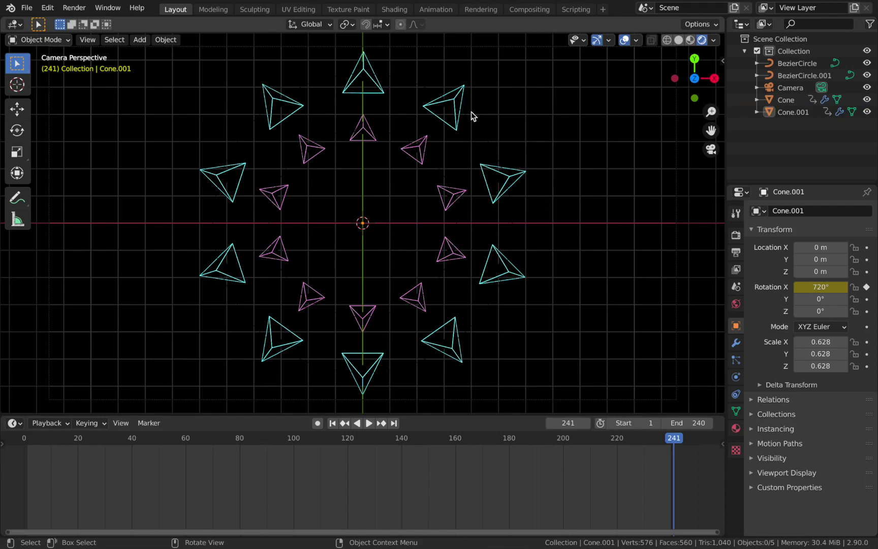
pyautogui.press('space')
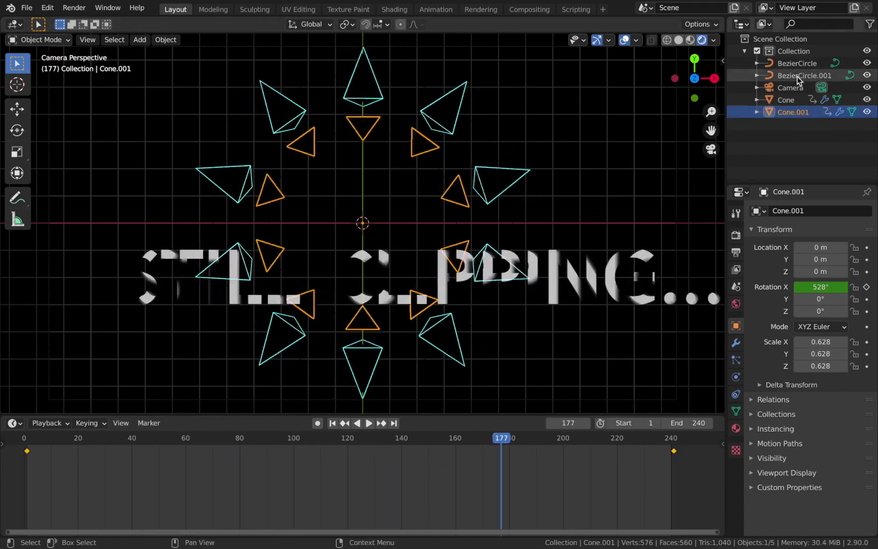
# Scale the inner cones and their Bezier circle down slightly together, giving the circle a scale of about 3.187
pyautogui.press('s')
pyautogui.press('Escape')
pyautogui.click(588, 138)
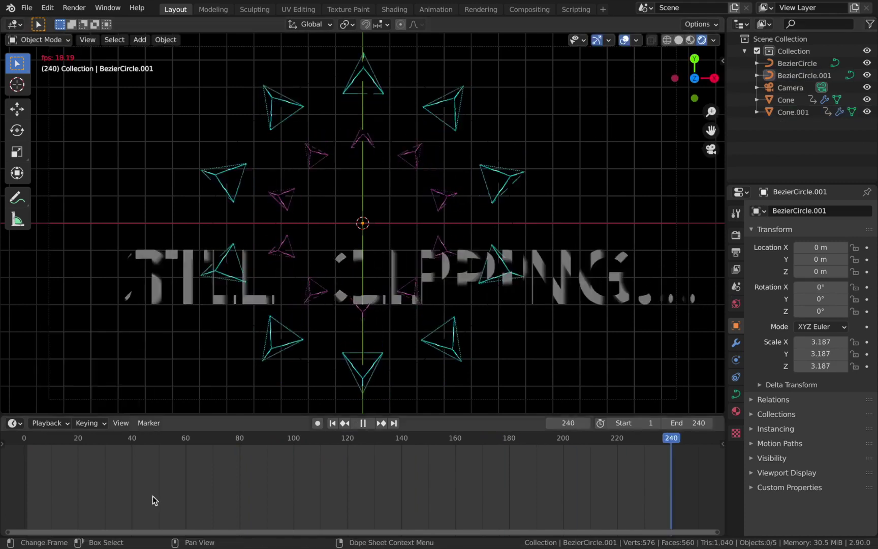
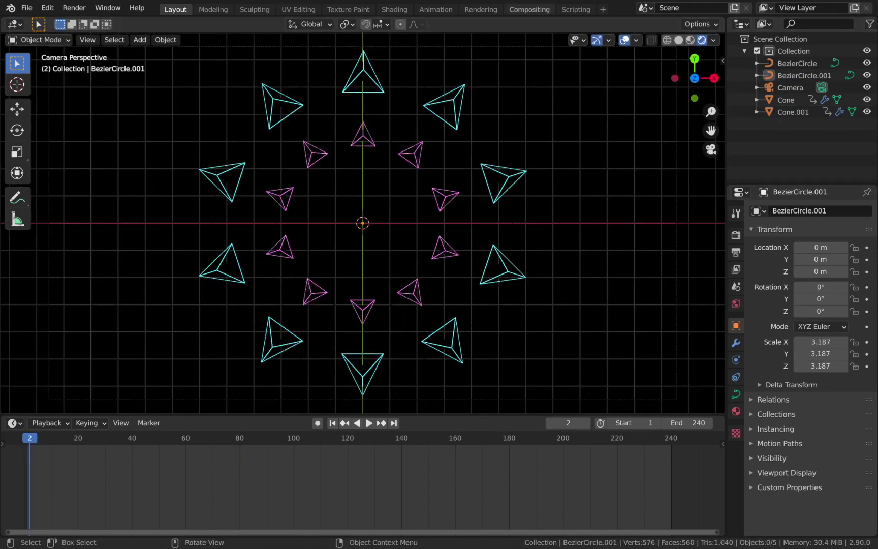
# Enable Ambient Occlusion, Bloom with a lower intensity, and Screen Space Reflections in the Eevee render settings, and preview the animation
pyautogui.click(735, 234)
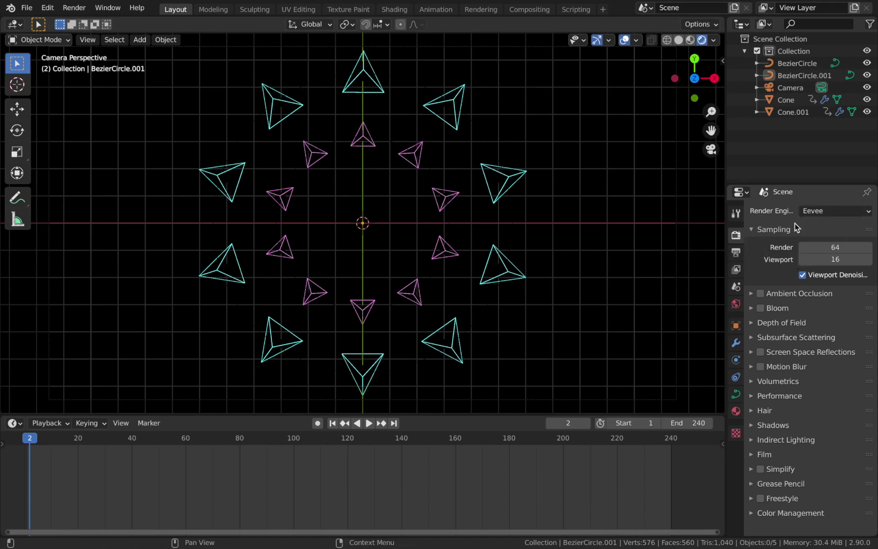
pyautogui.click(762, 294)
pyautogui.click(761, 308)
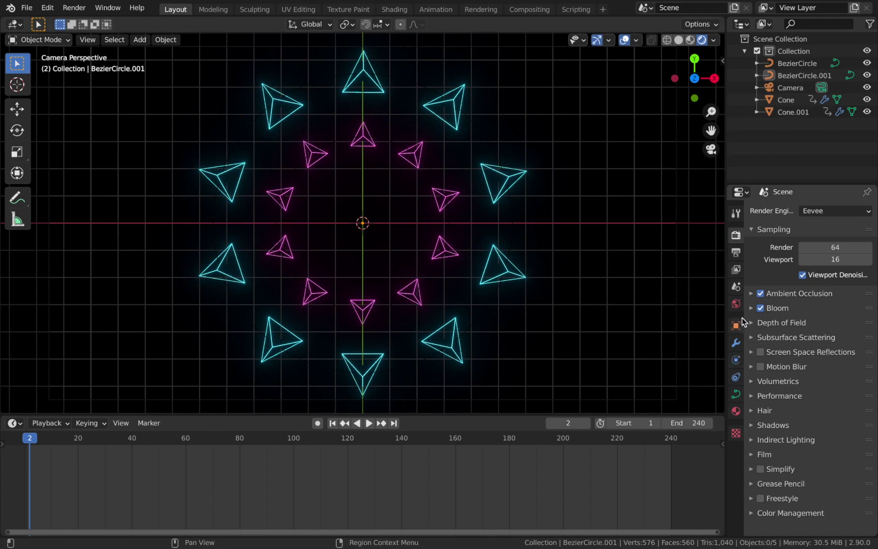
pyautogui.click(752, 308)
pyautogui.moveTo(826, 379); pyautogui.dragTo(804, 380)
pyautogui.click(752, 308)
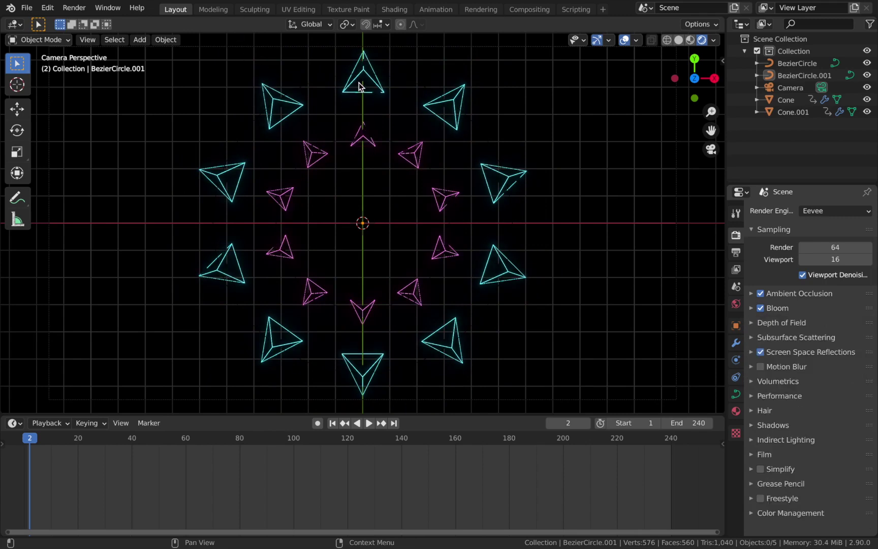
pyautogui.press('space')
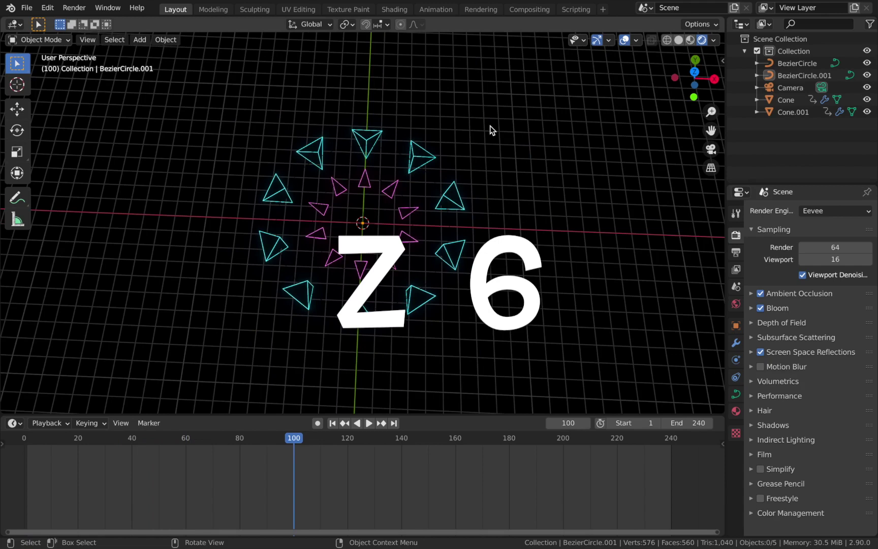
# Switch the viewport to solid shading and add a UV sphere at the centre of the cone rings
pyautogui.press('z')
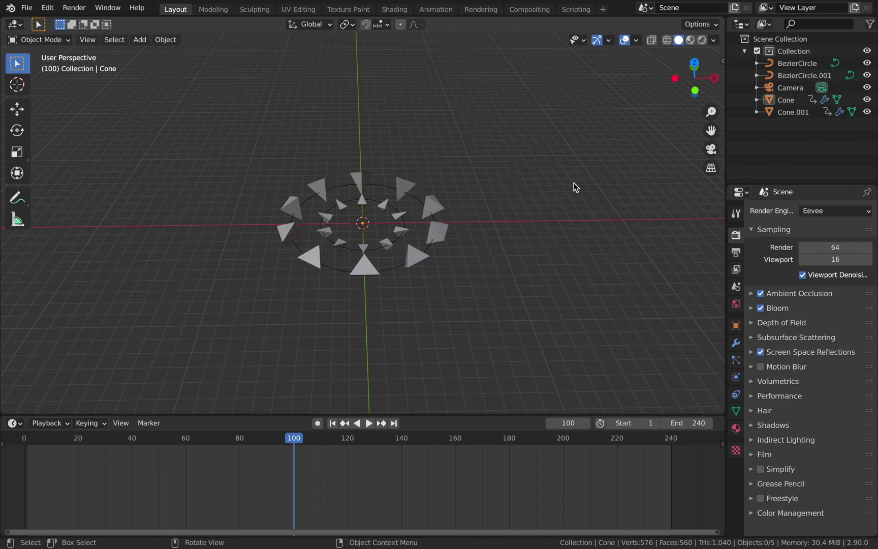
pyautogui.hotkey('shift', 'a')
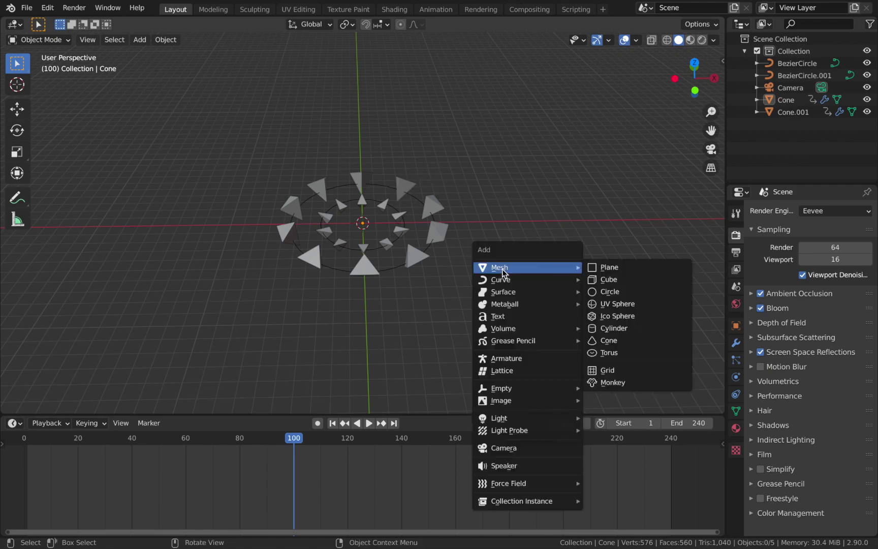
pyautogui.click(615, 304)
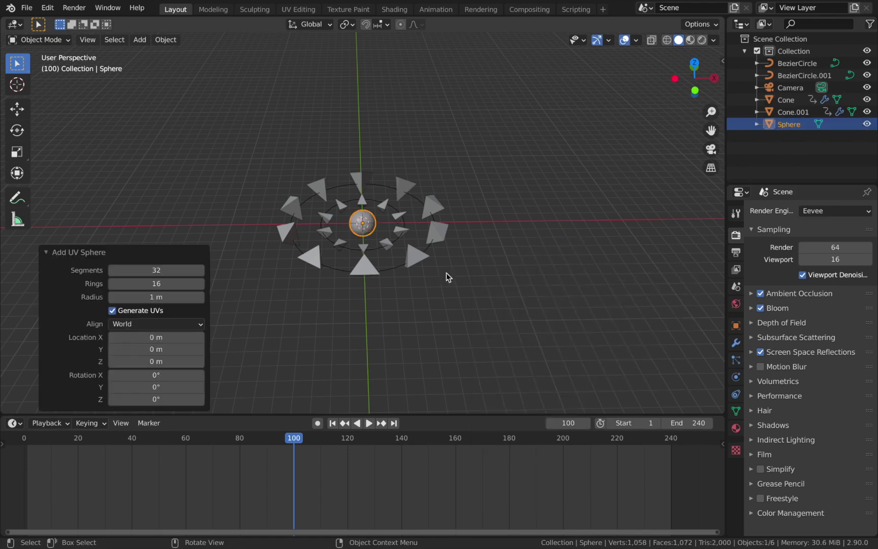
pyautogui.scroll(2, 426, 262)
pyautogui.scroll(5, 423, 259)
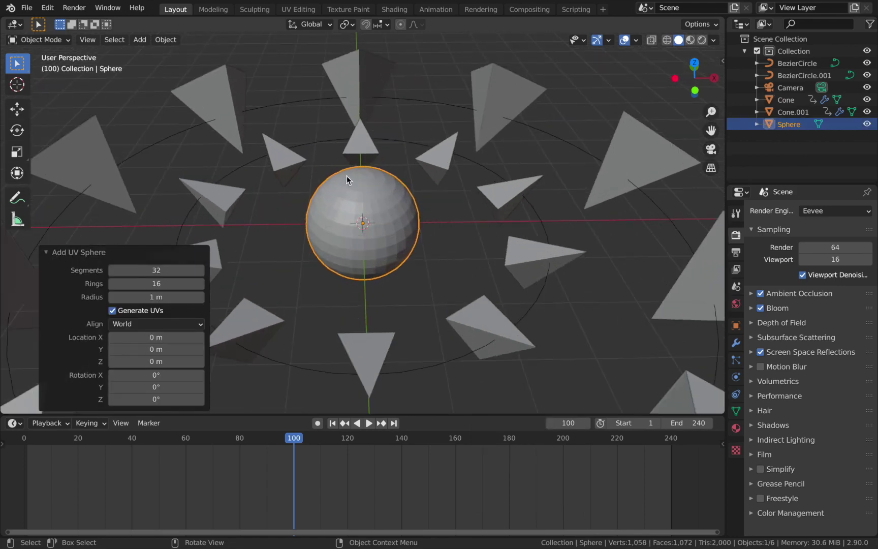
pyautogui.scroll(3, 350, 179)
pyautogui.moveTo(364, 174); pyautogui.dragTo(366, 219, button='middle')
pyautogui.scroll(6, 368, 203)
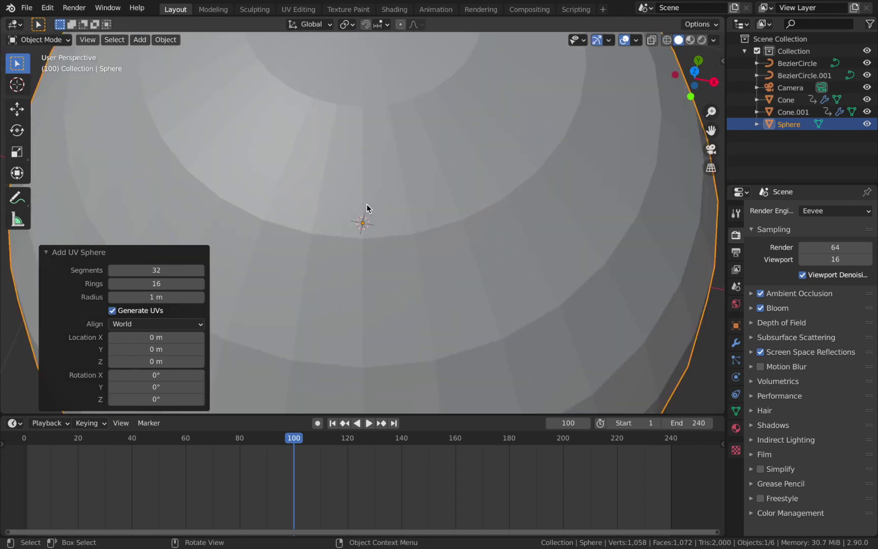
pyautogui.scroll(-2, 366, 203)
pyautogui.scroll(-4, 356, 153)
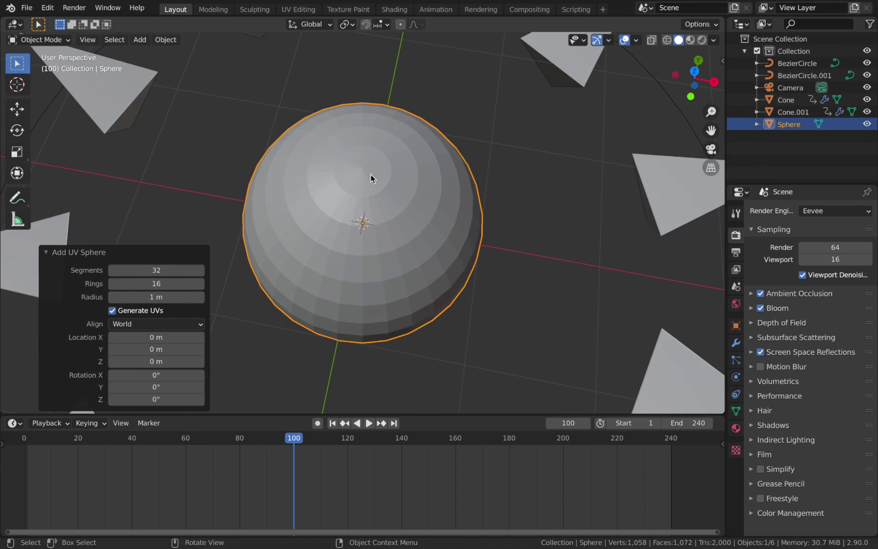
pyautogui.scroll(-6, 376, 181)
pyautogui.scroll(4, 370, 186)
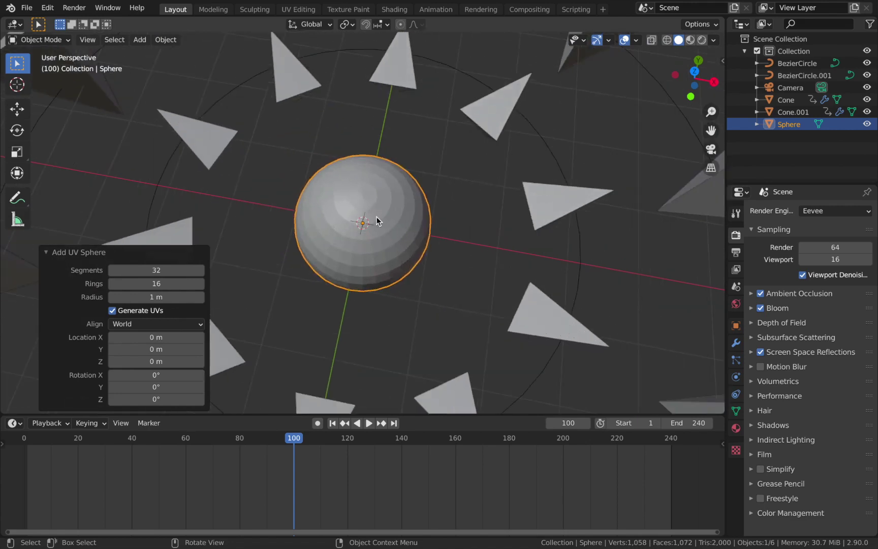
pyautogui.scroll(-2, 376, 219)
pyautogui.scroll(3, 340, 211)
pyautogui.scroll(-9, 338, 221)
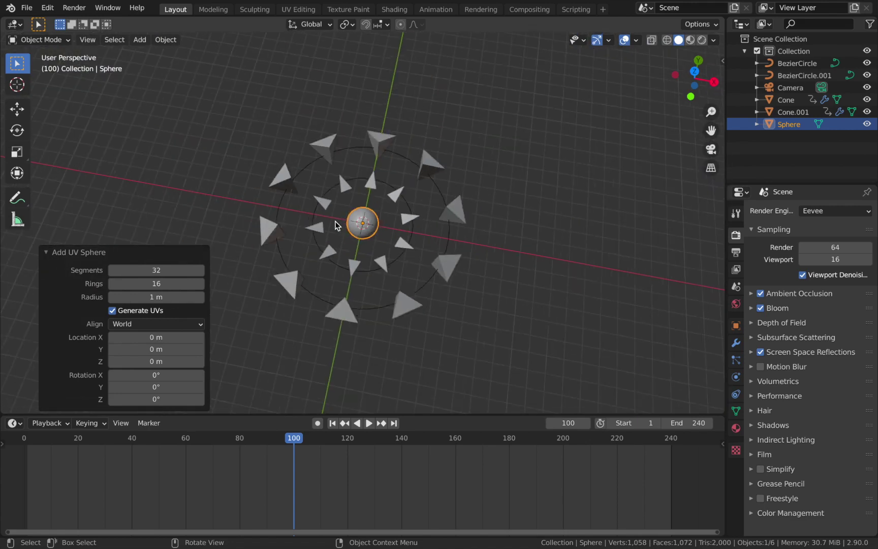
pyautogui.scroll(3, 363, 241)
pyautogui.scroll(-5, 364, 238)
# Scale the UV sphere up by about 6.958 in all directions and stretch it along Z by about 4.708
pyautogui.moveTo(426, 238); pyautogui.dragTo(437, 176, button='middle')
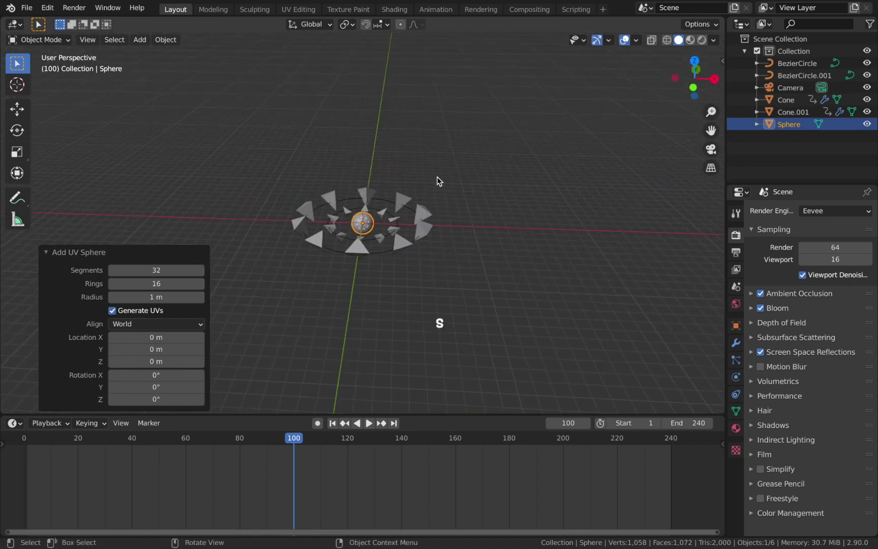
pyautogui.press('s')
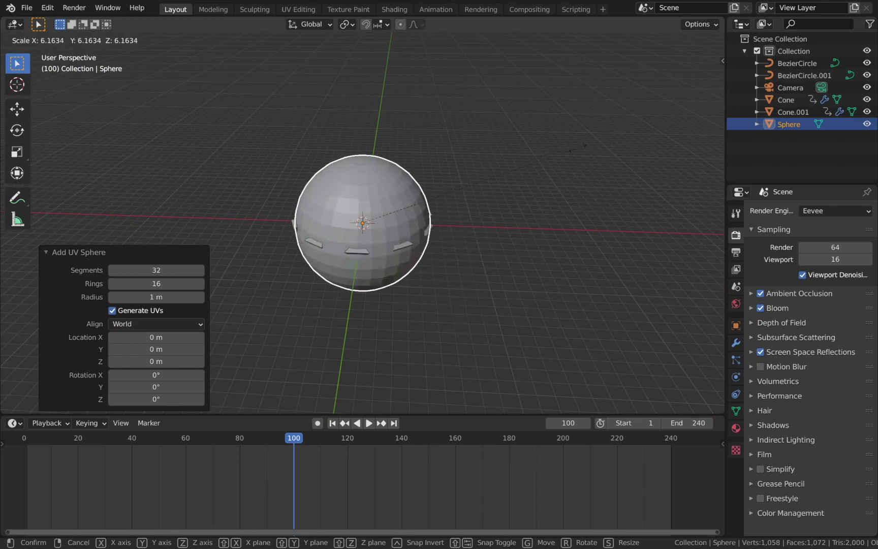
pyautogui.click(603, 141)
pyautogui.scroll(-6, 446, 220)
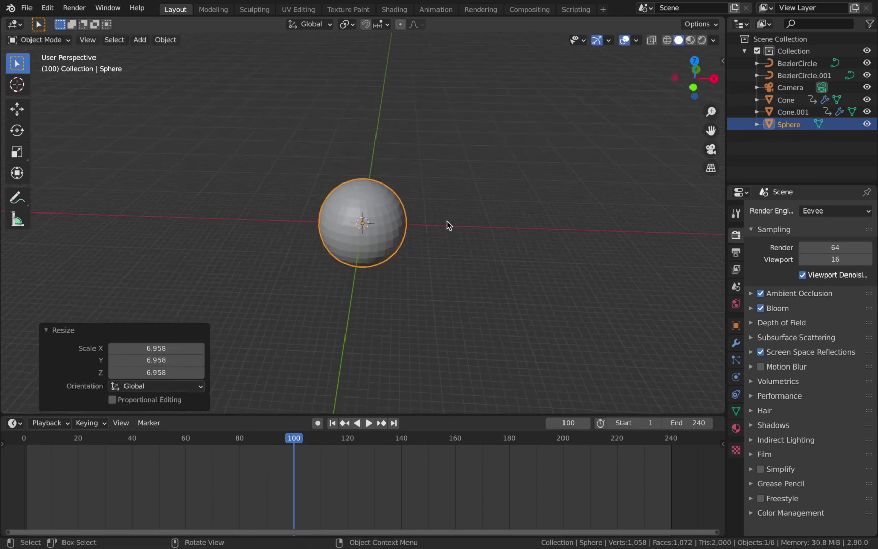
pyautogui.press('s')
pyautogui.press('z')
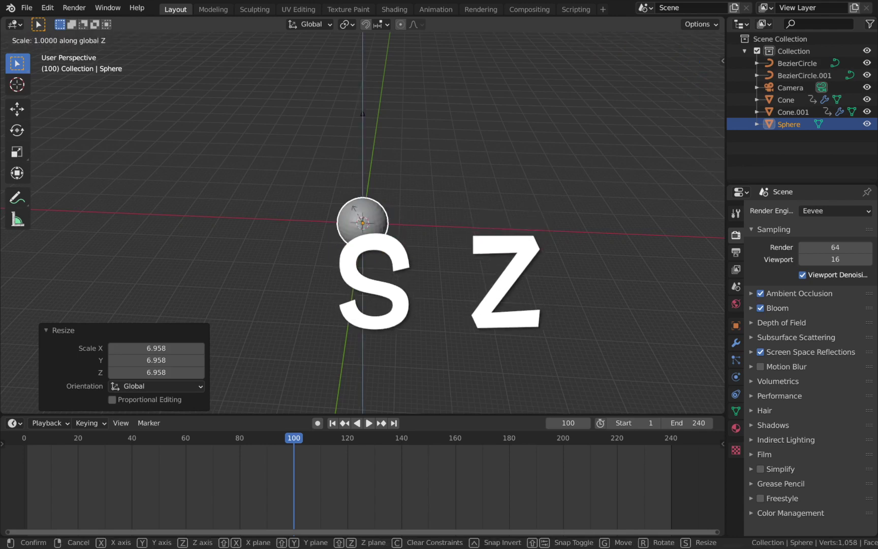
pyautogui.moveTo(351, 174)
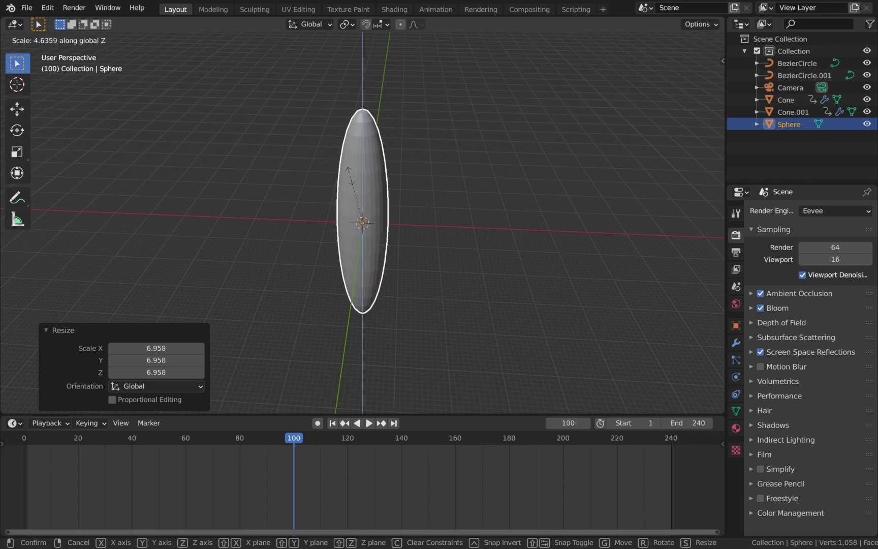
pyautogui.click(350, 175)
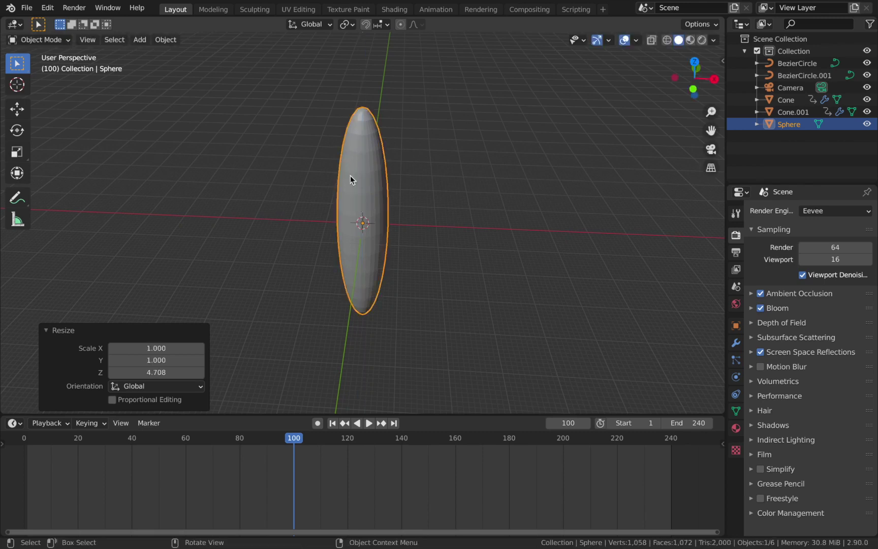
# Play the animation through the camera to check how the cone rings look inside the stretched sphere
pyautogui.press('KP_0')
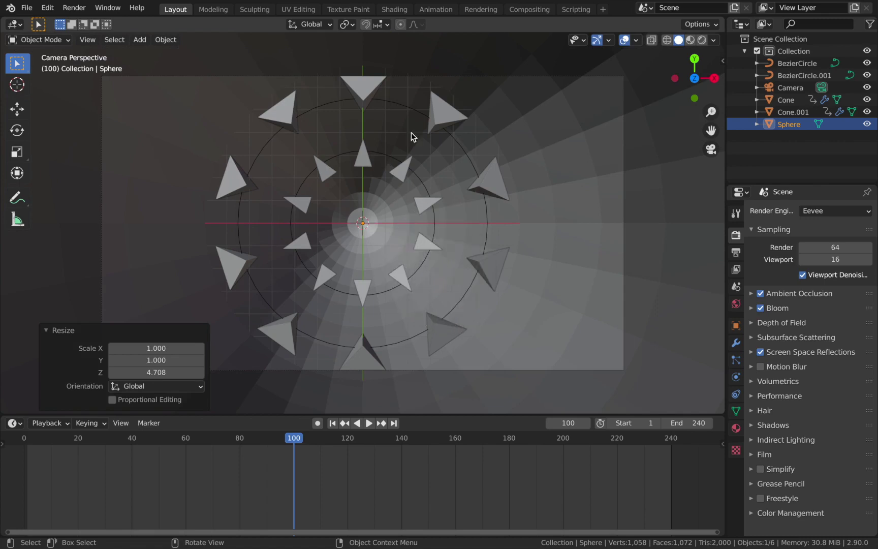
pyautogui.press('space')
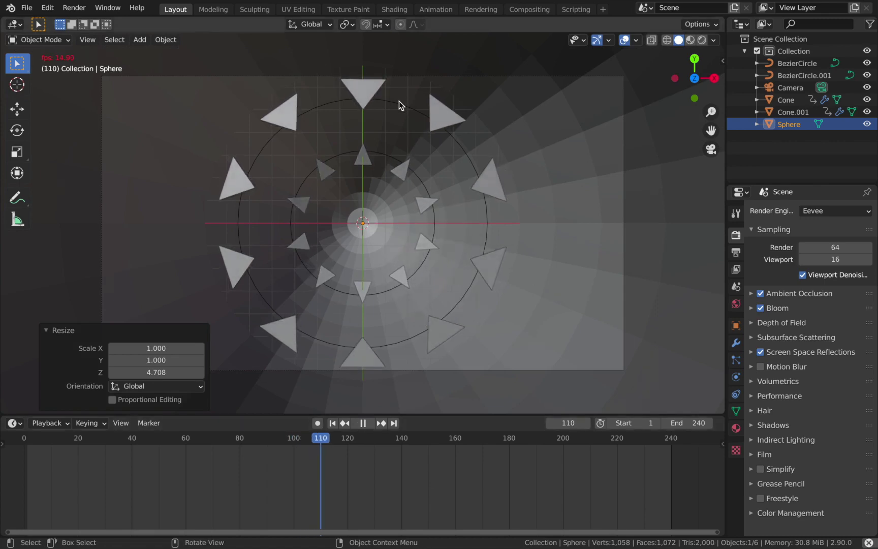
pyautogui.press('space')
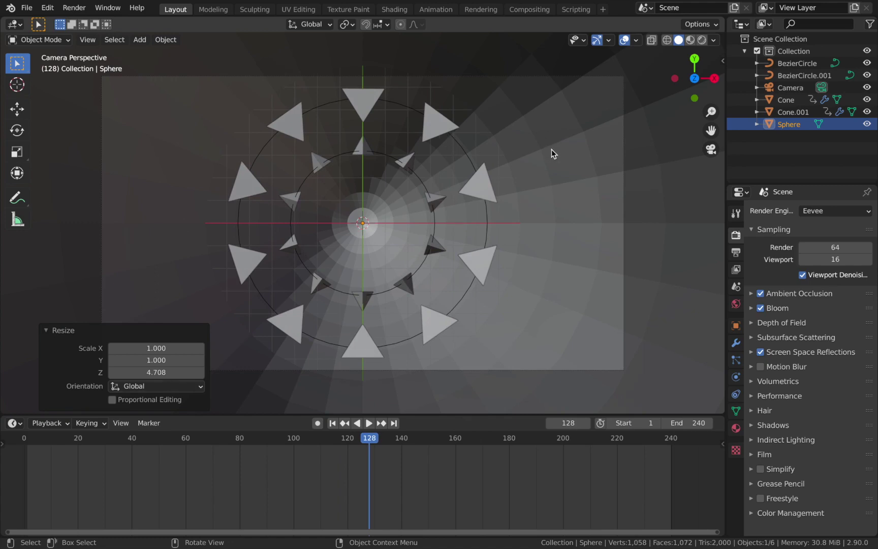
# Switch the camera view to rendered shading and hide the viewport overlays
pyautogui.press('z')
pyautogui.click(549, 80)
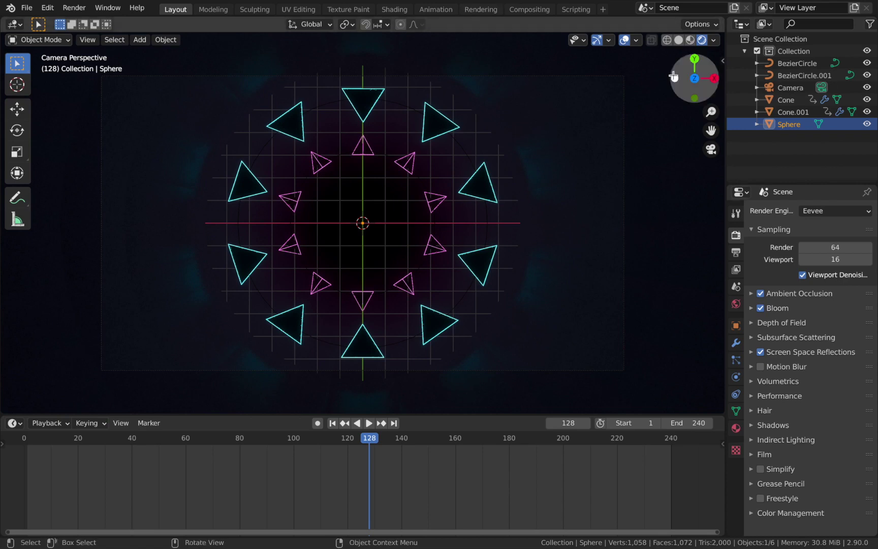
pyautogui.click(623, 42)
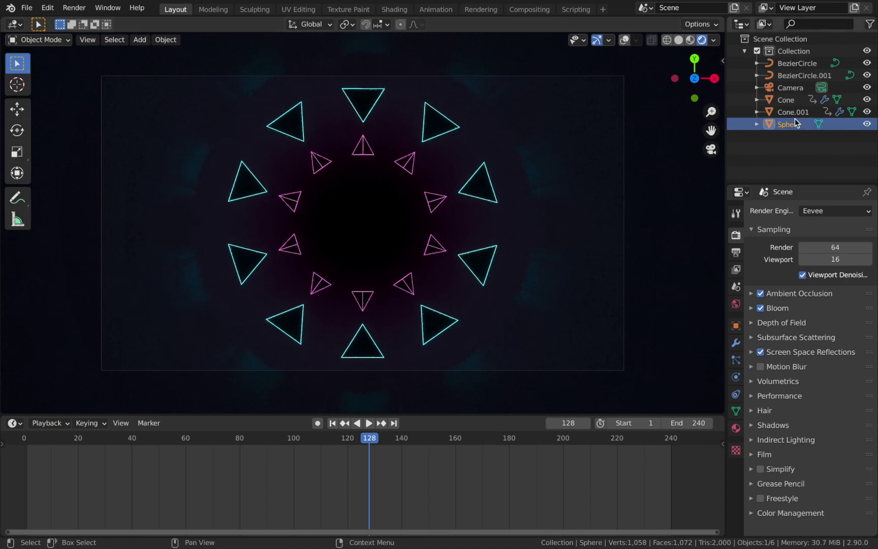
# Give the sphere a new material with Metallic 1.000 and Roughness 0.000, and play the animation to check the reflections
pyautogui.click(736, 428)
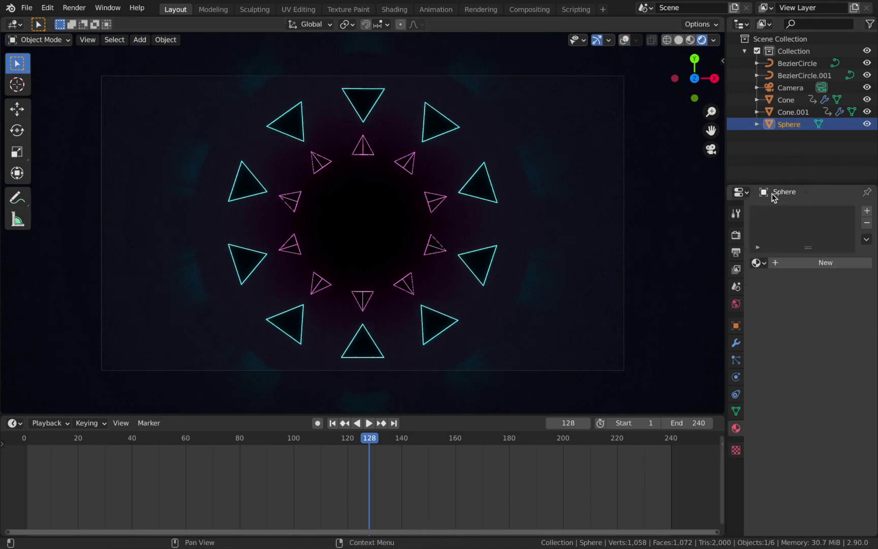
pyautogui.click(762, 215)
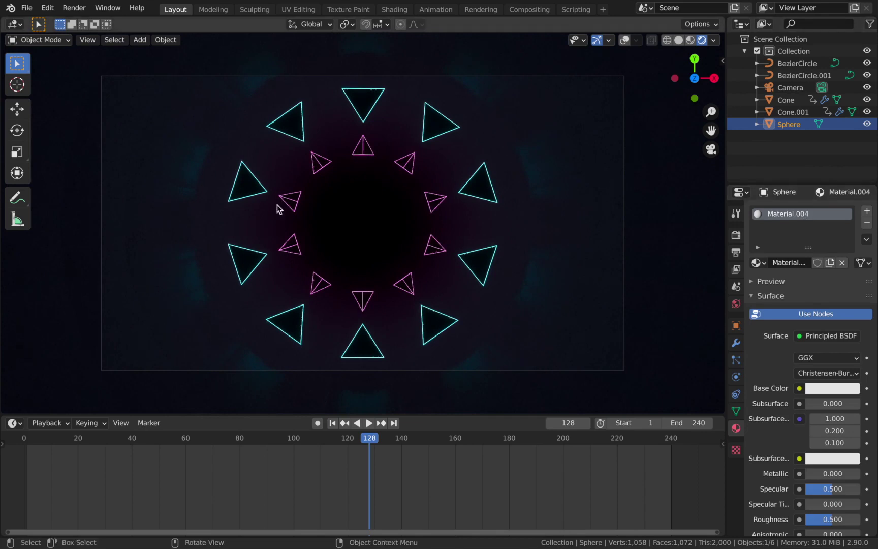
pyautogui.scroll(-2, 833, 442)
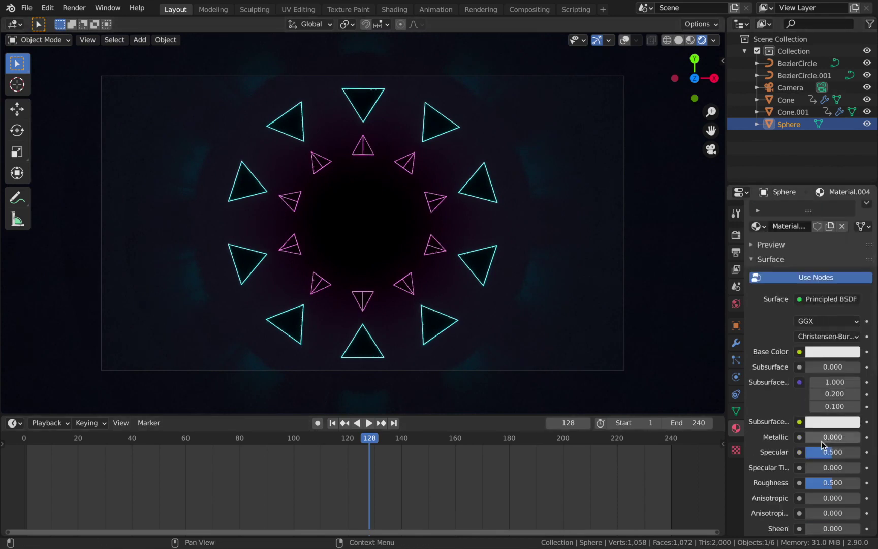
pyautogui.moveTo(833, 436); pyautogui.dragTo(864, 437)
pyautogui.scroll(-1, 833, 442)
pyautogui.moveTo(833, 470); pyautogui.dragTo(807, 470)
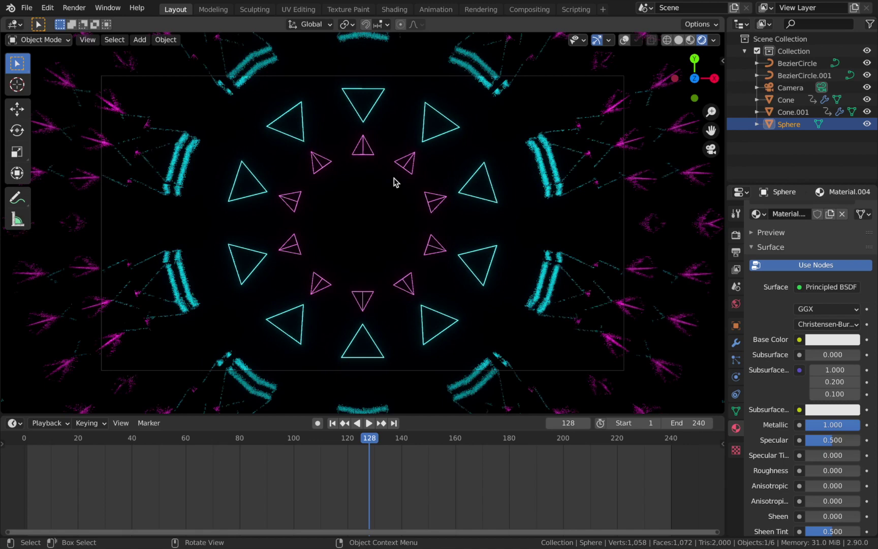
pyautogui.press('space')
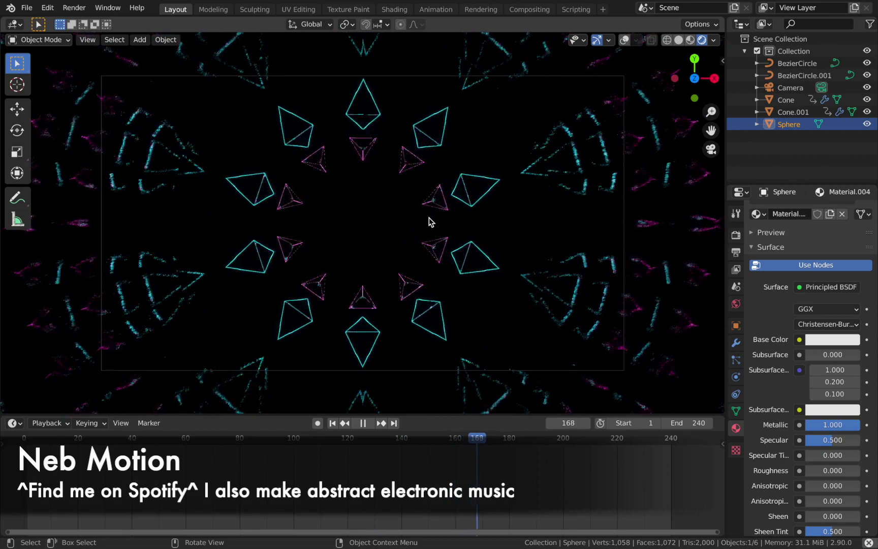
pyautogui.press('space')
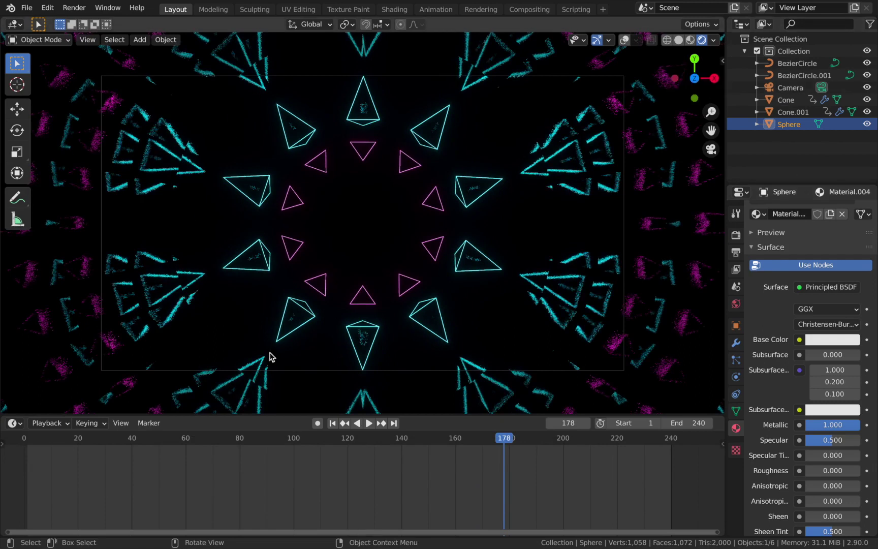
# Shorten the camera's focal length so that more of the sphere's reflections fit in the frame
pyautogui.click(790, 89)
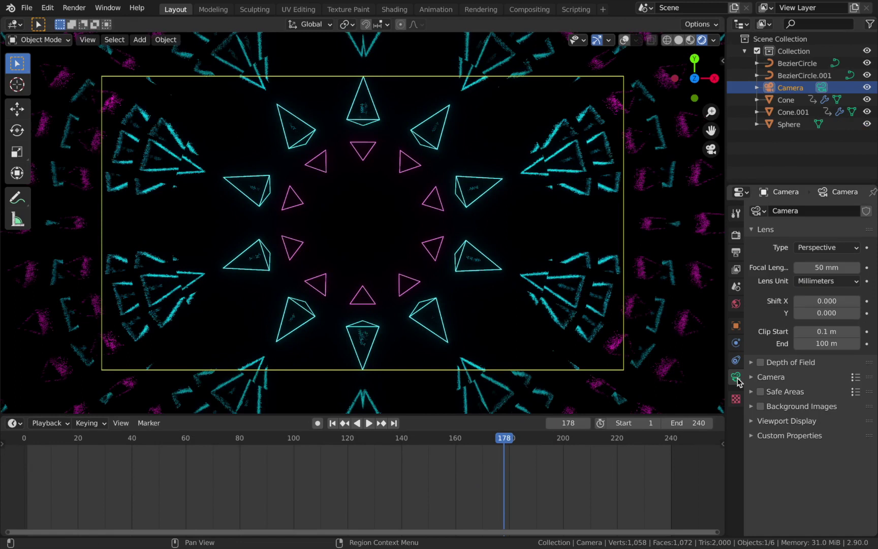
pyautogui.moveTo(826, 267); pyautogui.dragTo(792, 267)
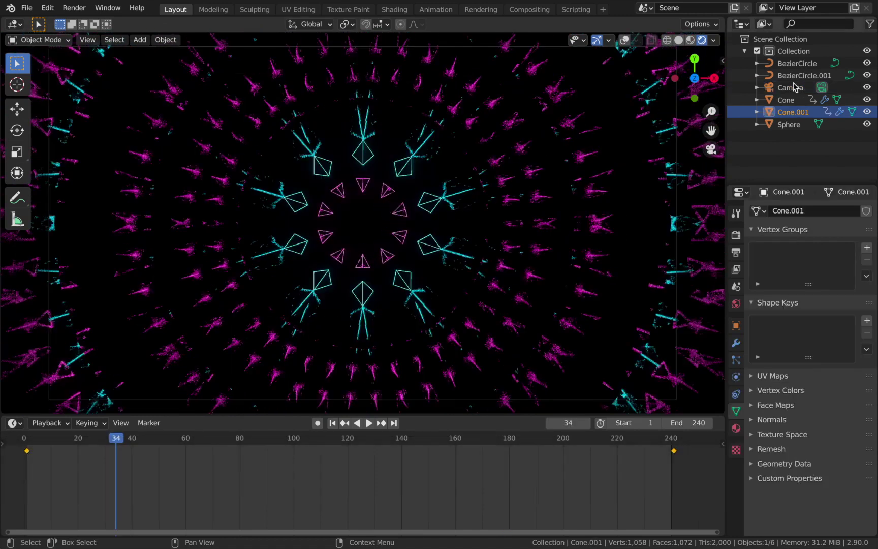
# Change the glow colour of the outer cone ring's material to blue
pyautogui.click(787, 125)
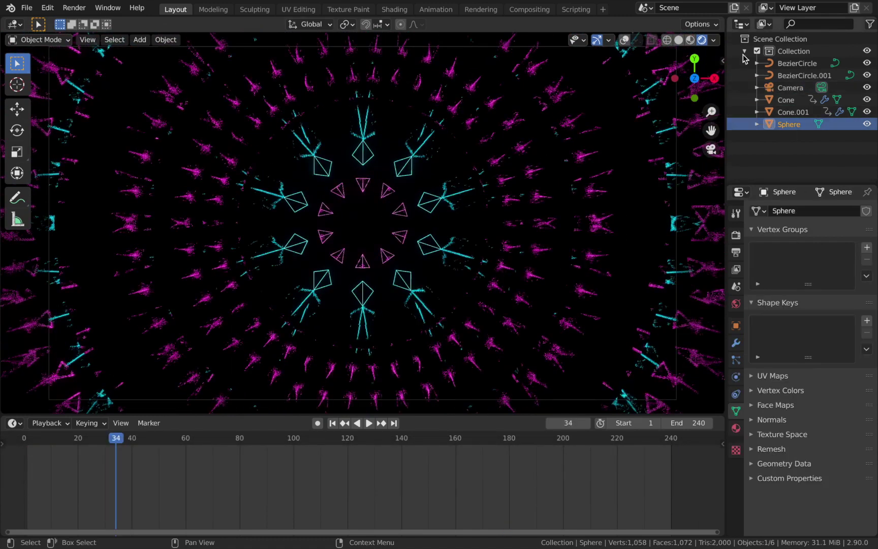
pyautogui.click(785, 99)
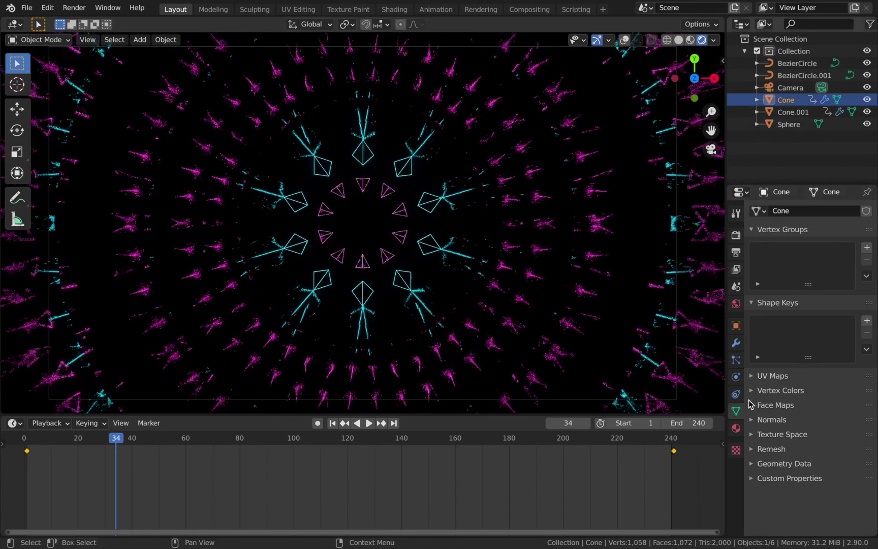
pyautogui.click(735, 427)
pyautogui.click(833, 334)
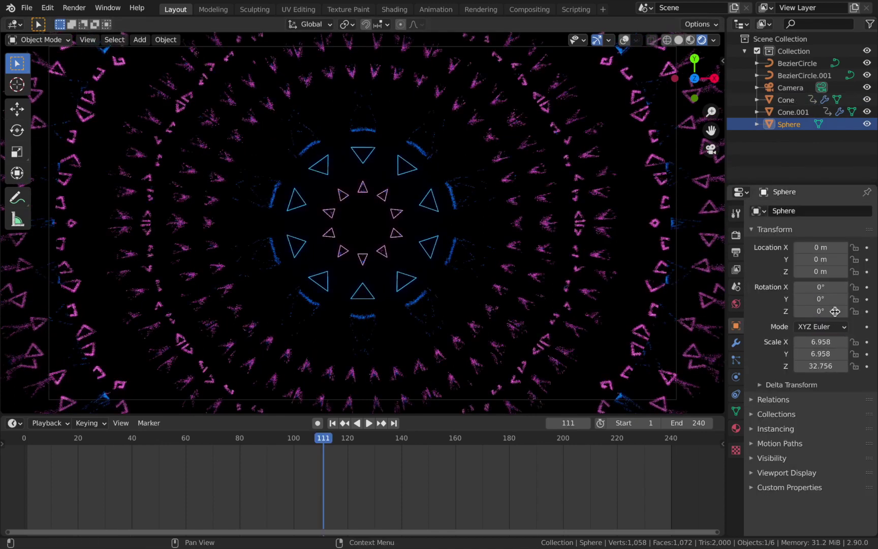
# Try stretching the sphere further along Z, and undo the change
pyautogui.moveTo(811, 366); pyautogui.dragTo(858, 366)
pyautogui.hotkey('ctrl', 'z')
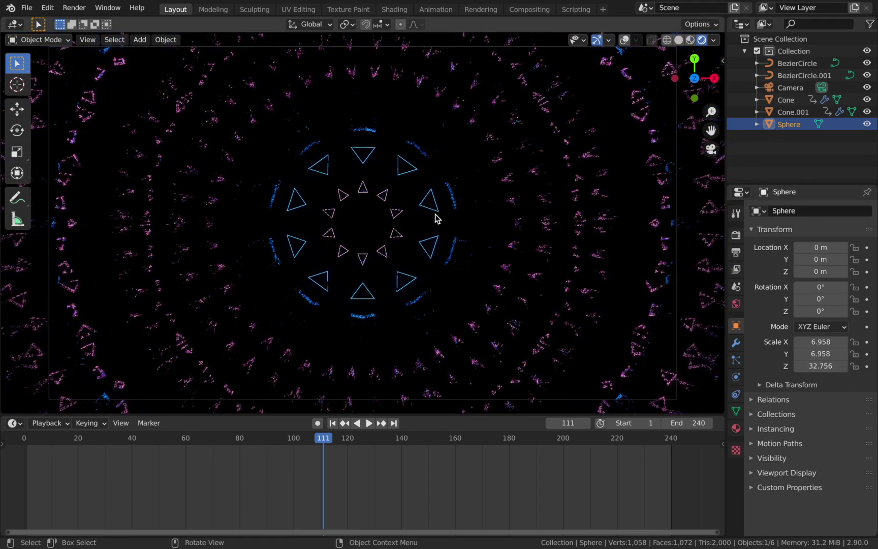
pyautogui.click(331, 152)
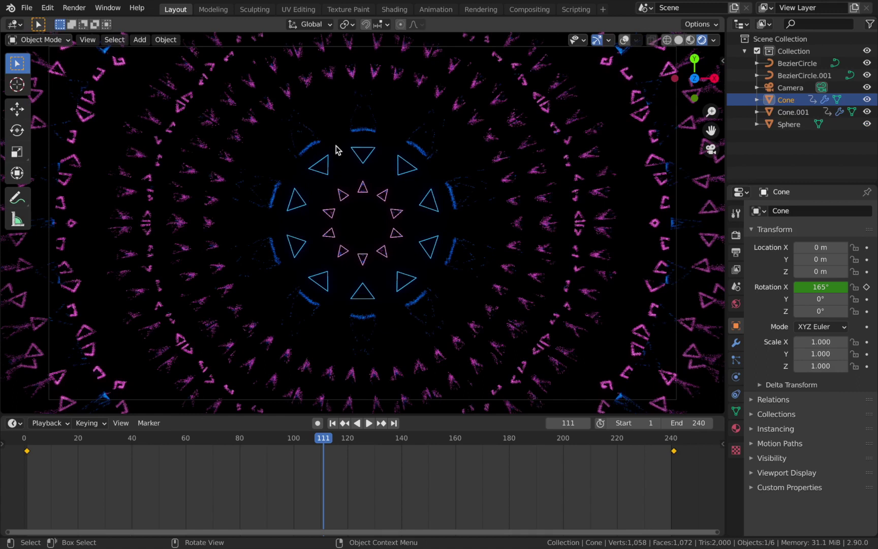
# Set the colour management look to Very High Contrast and play the animation to check it
pyautogui.click(736, 234)
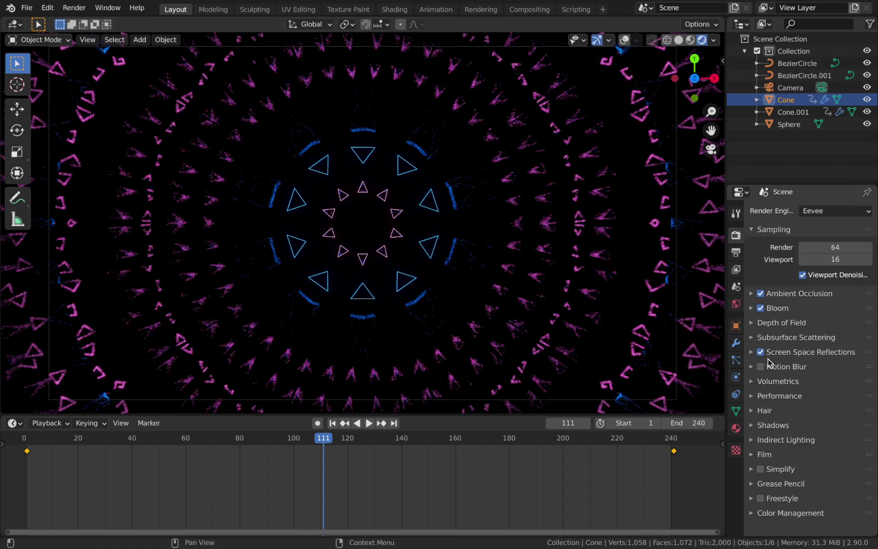
pyautogui.click(753, 516)
pyautogui.scroll(-3, 803, 473)
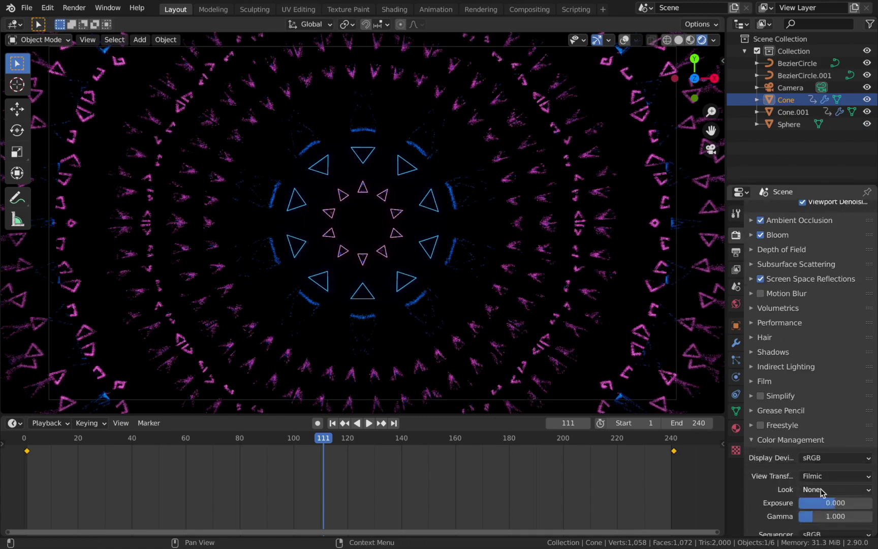
pyautogui.click(803, 490)
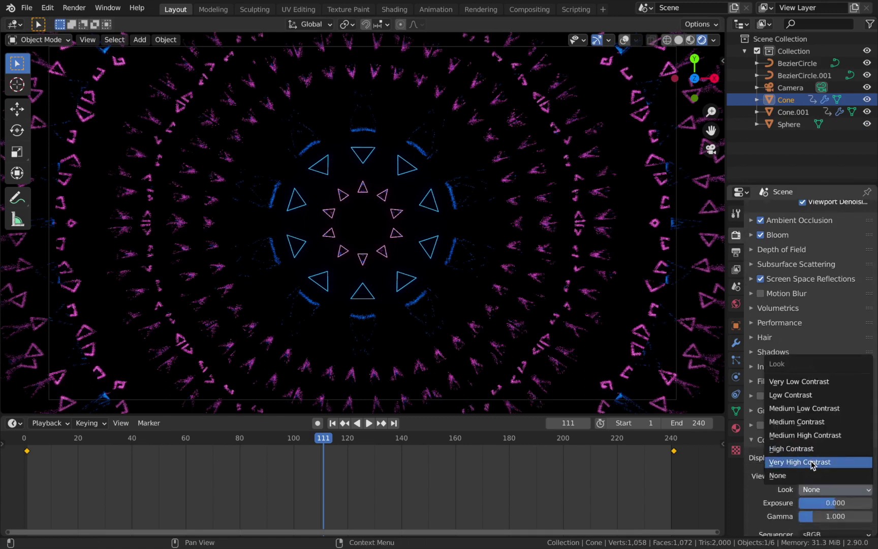
pyautogui.click(811, 462)
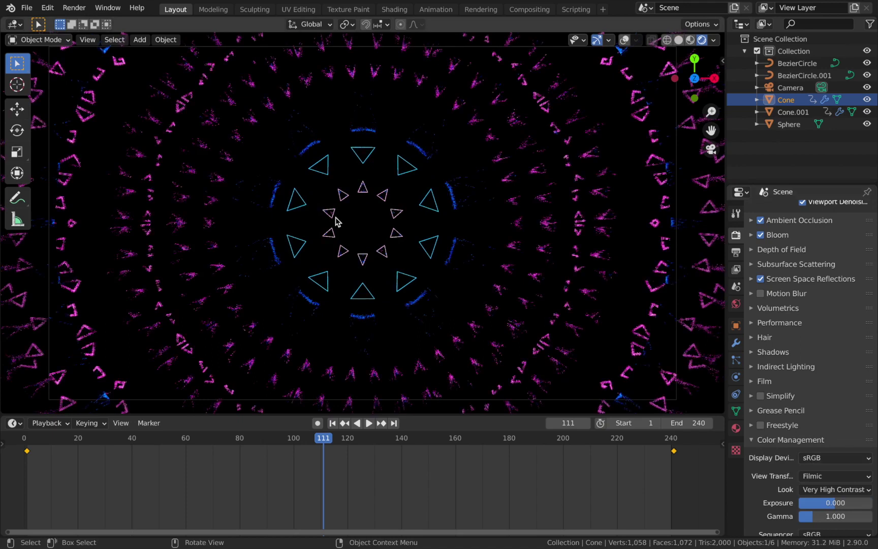
pyautogui.press('space')
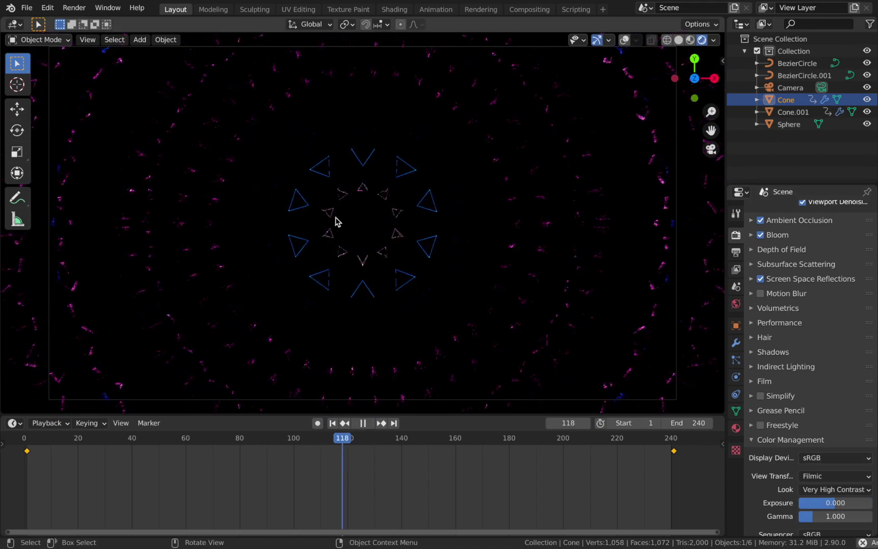
pyautogui.press('Escape')
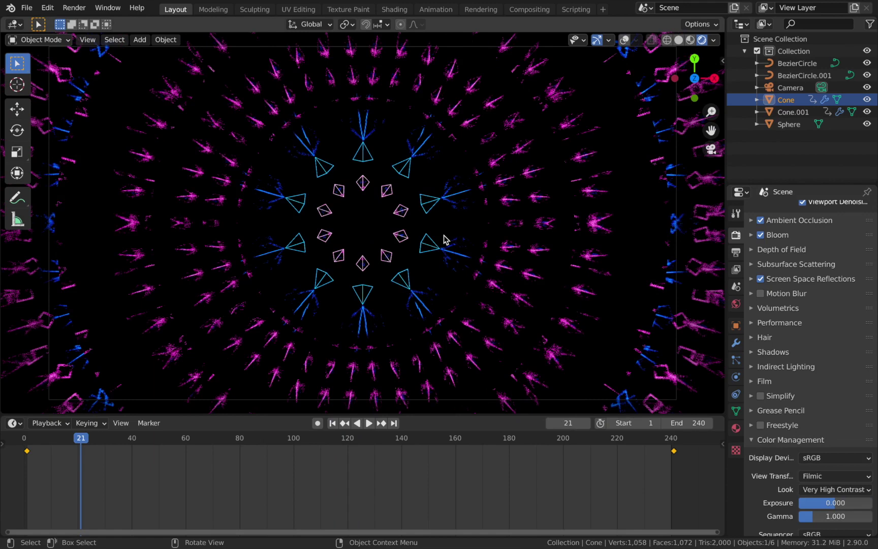
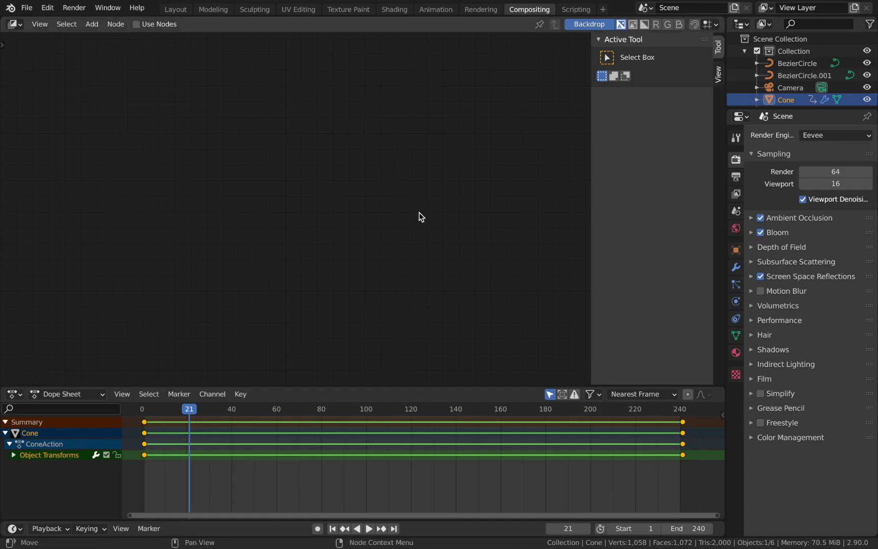
# Enable compositing nodes for the scene and move the Composite node farther from the Render Layers node
pyautogui.click(137, 25)
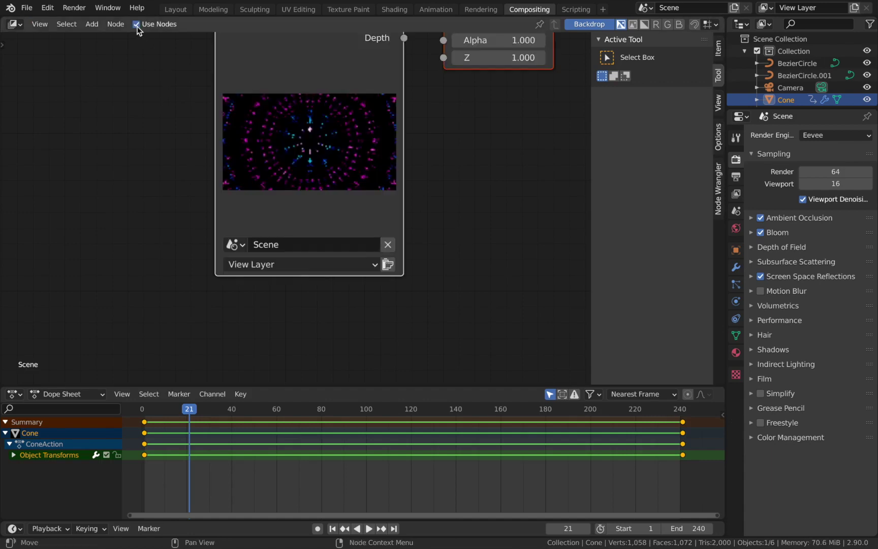
pyautogui.press('n')
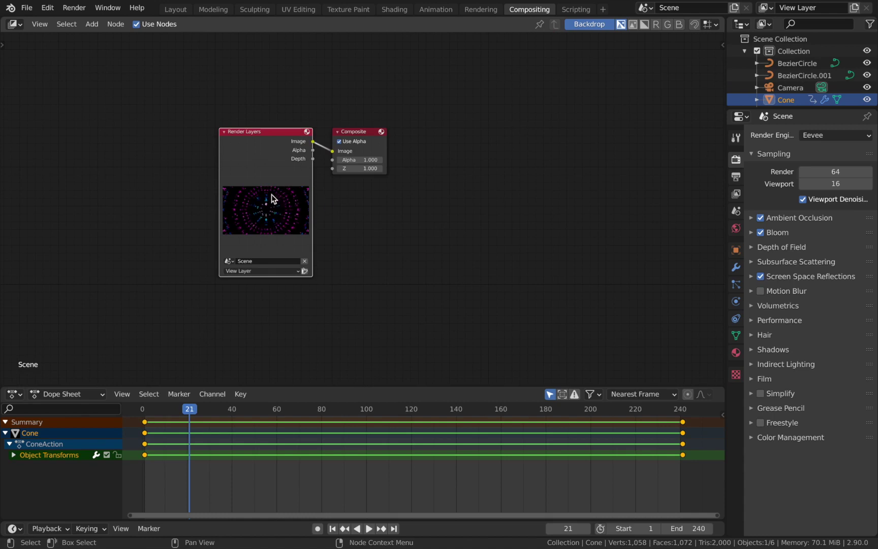
pyautogui.click(355, 133)
pyautogui.click(272, 213)
pyautogui.moveTo(346, 146); pyautogui.dragTo(370, 137)
pyautogui.moveTo(383, 241); pyautogui.dragTo(236, 189, button='middle')
pyautogui.click(237, 177)
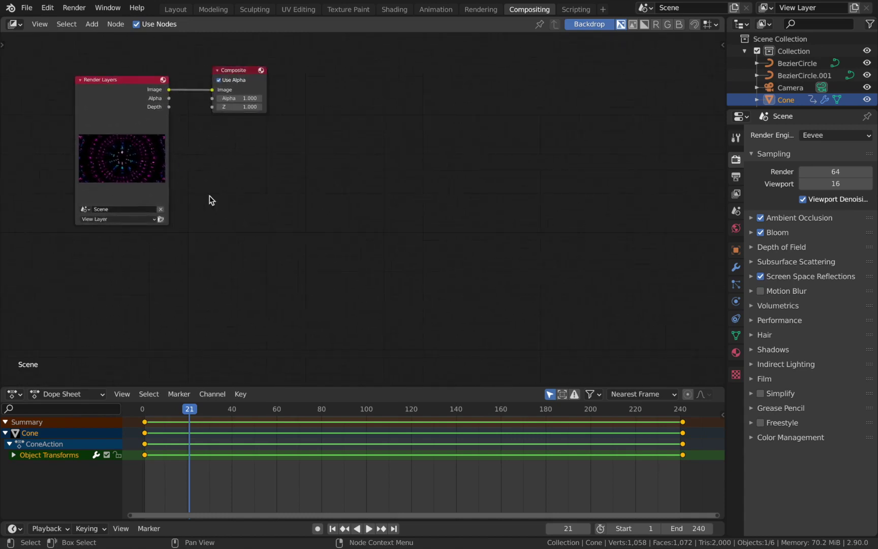
# Add a Viewer node and connect the Render Layers image output to it
pyautogui.hotkey('shift', 'a')
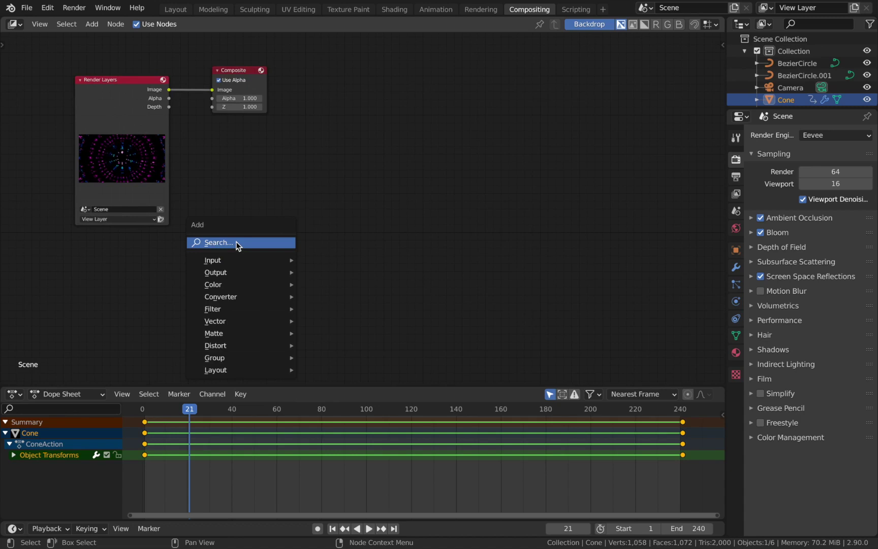
pyautogui.moveTo(231, 271)
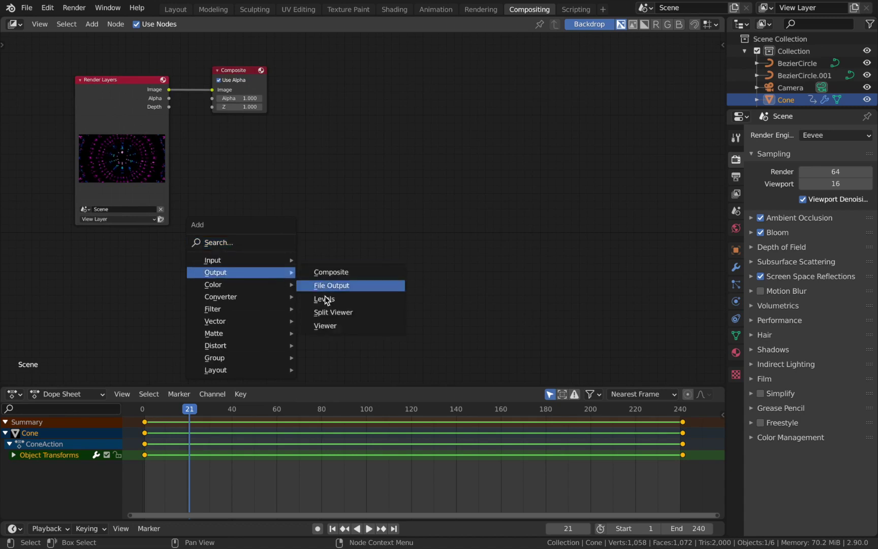
pyautogui.click(325, 325)
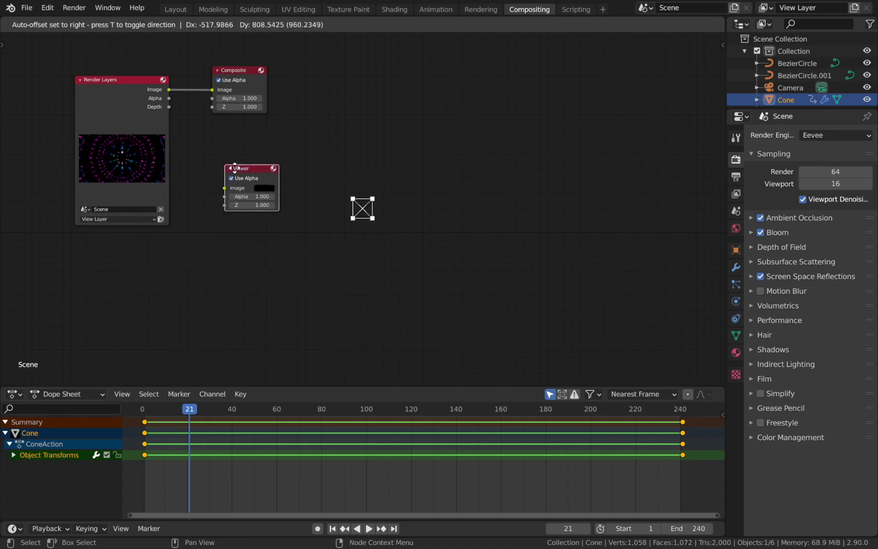
pyautogui.click(240, 180)
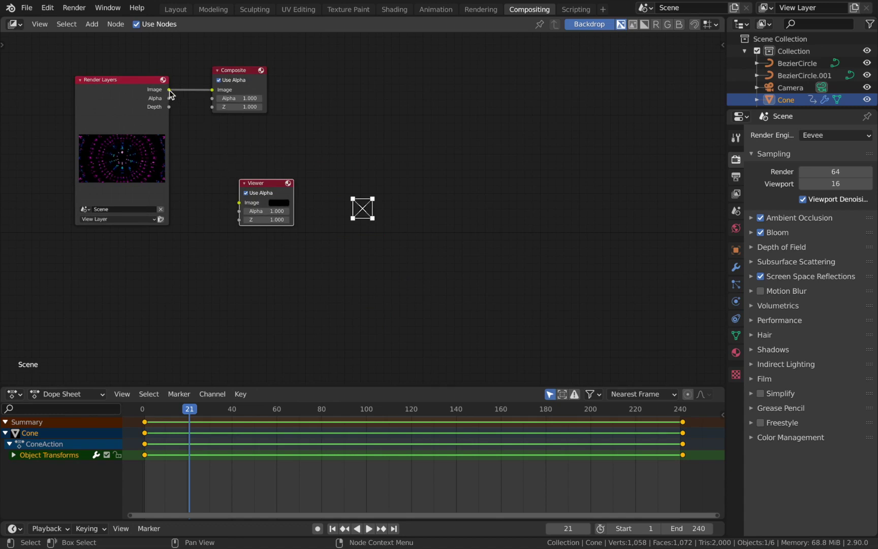
pyautogui.moveTo(169, 91); pyautogui.dragTo(178, 101)
pyautogui.moveTo(232, 184)
pyautogui.mouseDown()
pyautogui.moveTo(239, 202)
pyautogui.moveTo(258, 164)
pyautogui.moveTo(248, 186)
pyautogui.moveTo(238, 186)
pyautogui.mouseUp()
pyautogui.scroll(-1, 243, 202)
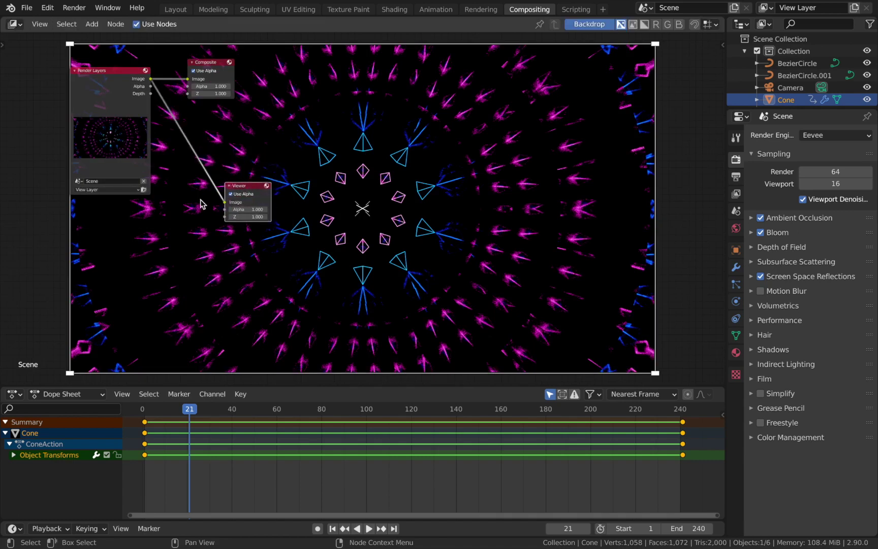
# Insert a Glare node between Render Layers and the Viewer, space the nodes out and set the glare quality to High
pyautogui.hotkey('shift', 'a')
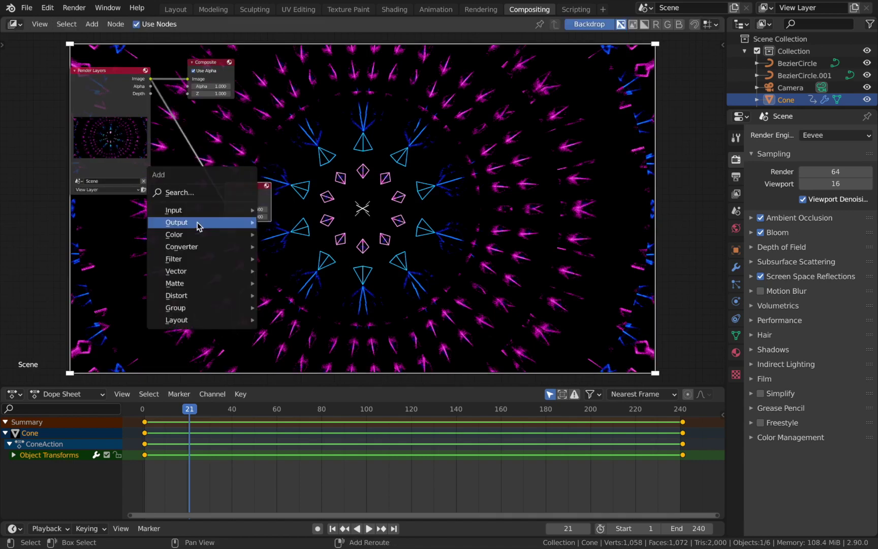
pyautogui.moveTo(199, 257)
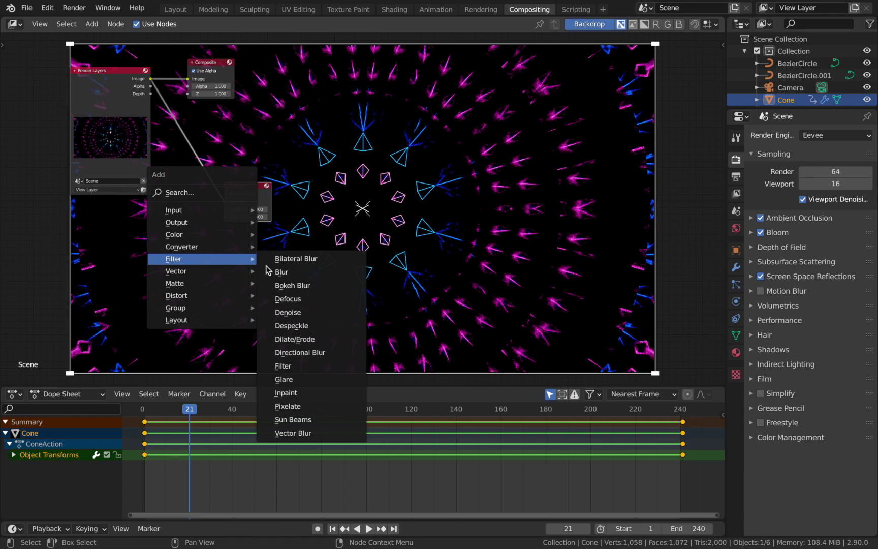
pyautogui.click(294, 379)
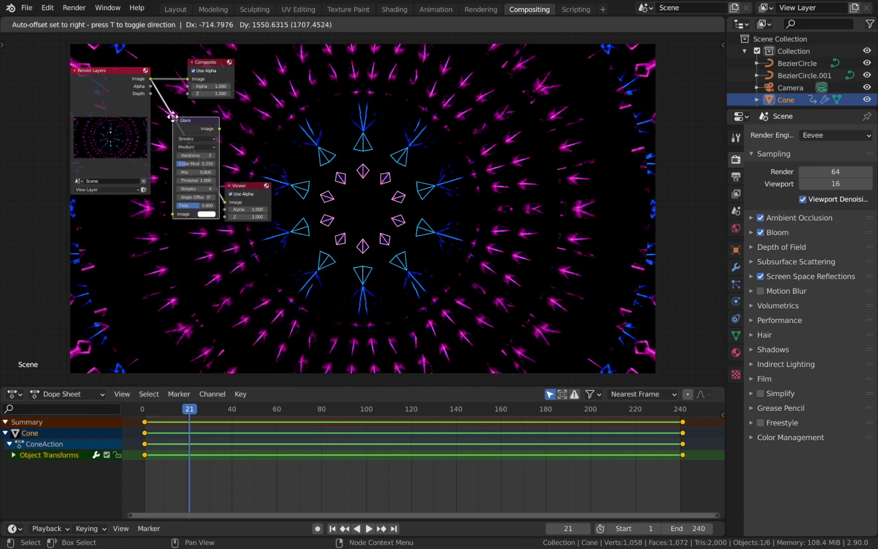
pyautogui.click(173, 117)
pyautogui.moveTo(176, 115); pyautogui.dragTo(181, 142)
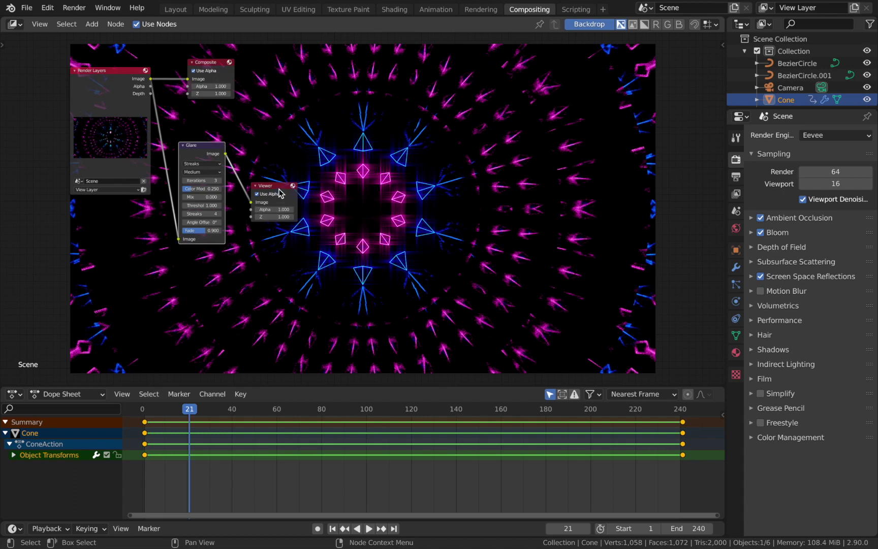
pyautogui.moveTo(279, 189); pyautogui.dragTo(310, 145)
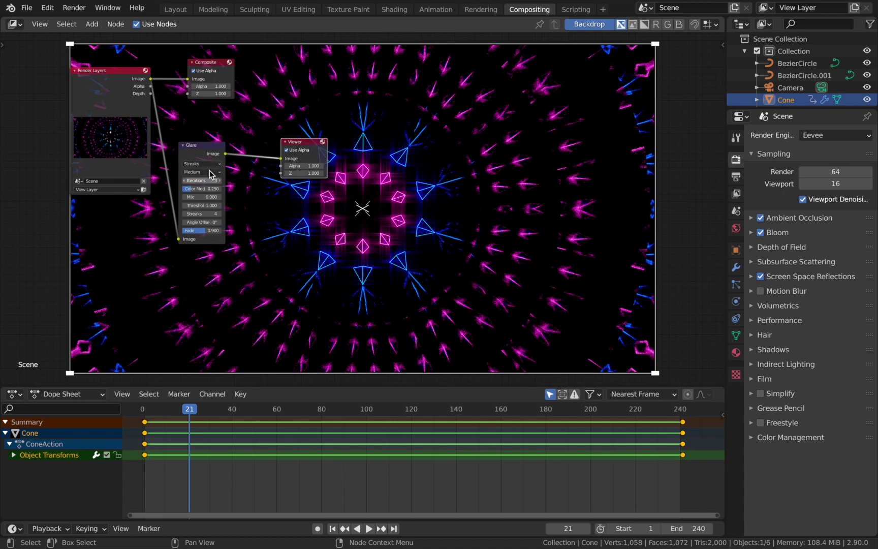
pyautogui.click(206, 173)
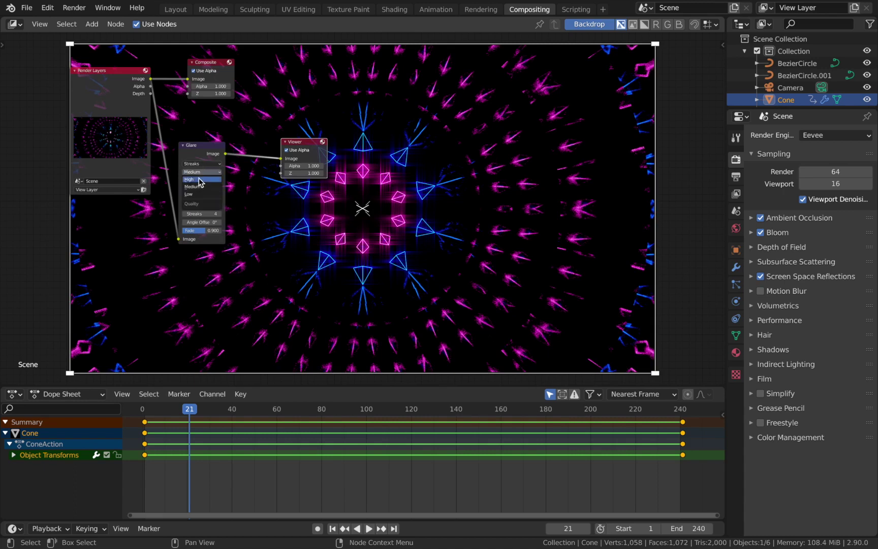
pyautogui.click(198, 180)
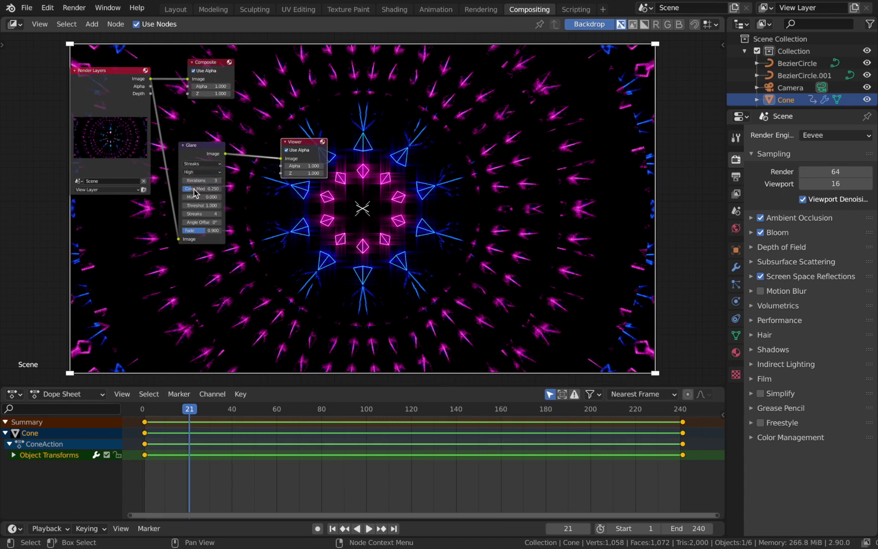
# Set the Glare node's type to Ghosts and raise its colour modulation to about 0.7
pyautogui.click(201, 164)
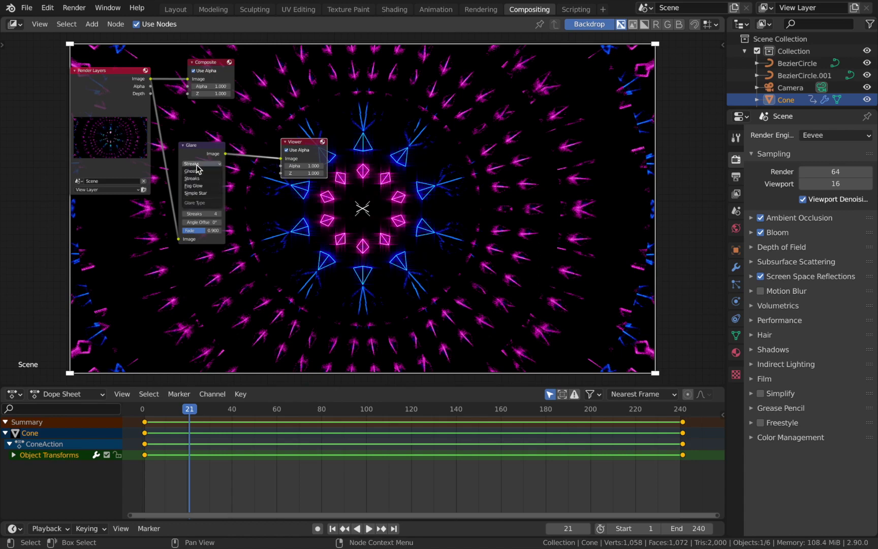
pyautogui.click(197, 172)
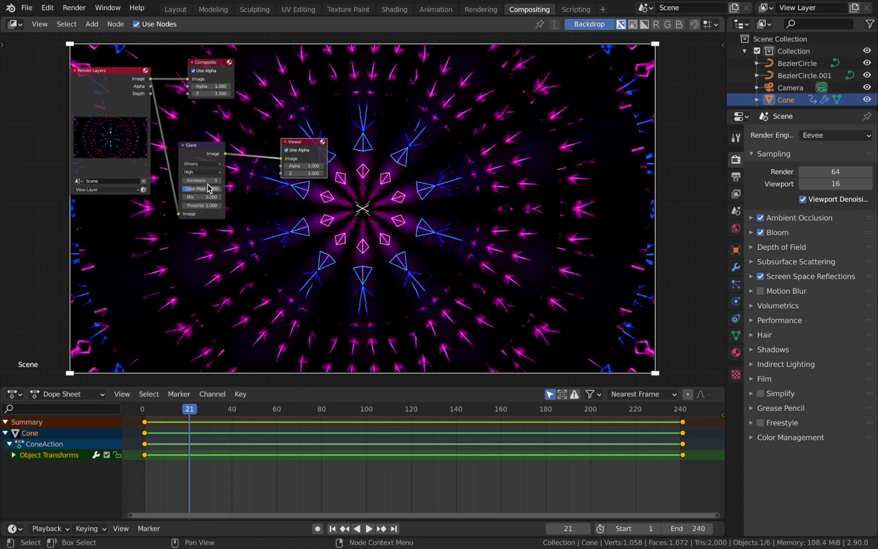
pyautogui.moveTo(193, 188); pyautogui.dragTo(221, 188)
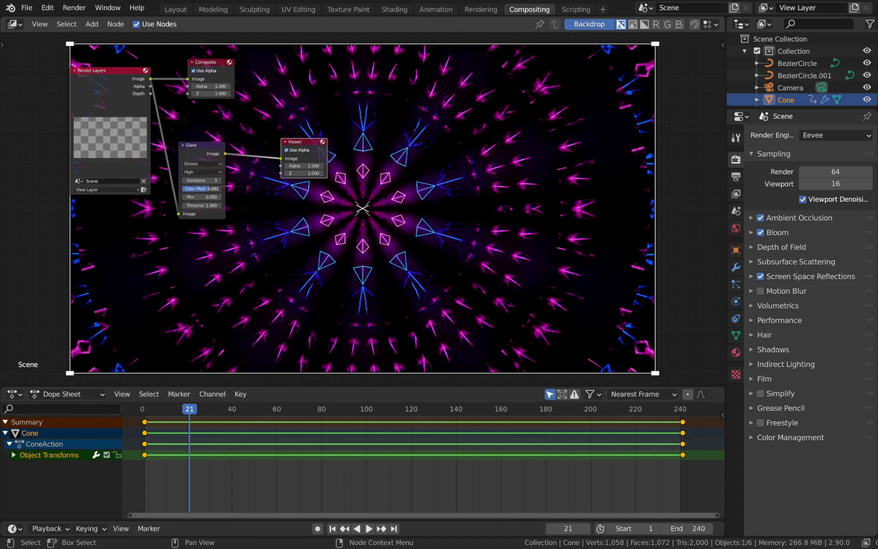
# Move the Composite node farther from Render Layers and connect the Glare image output to its Image input
pyautogui.scroll(-2, 270, 258)
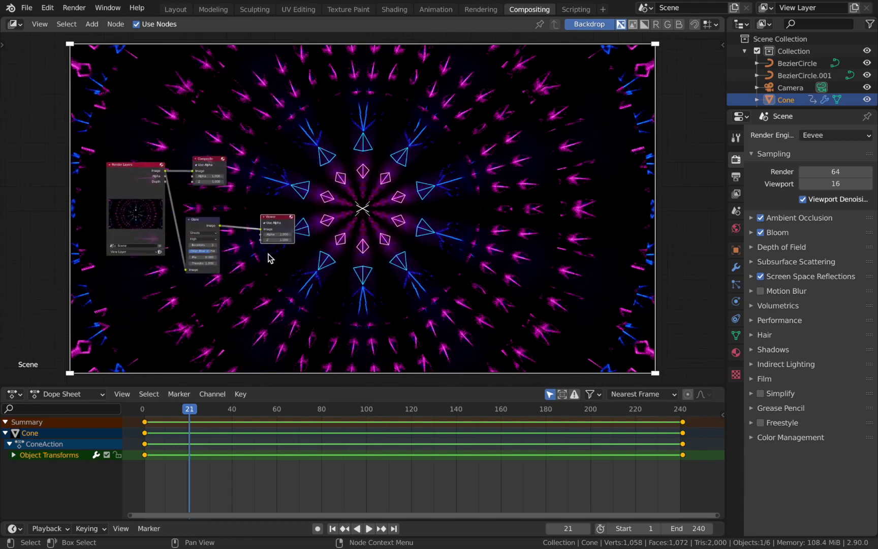
pyautogui.moveTo(197, 179); pyautogui.dragTo(259, 159)
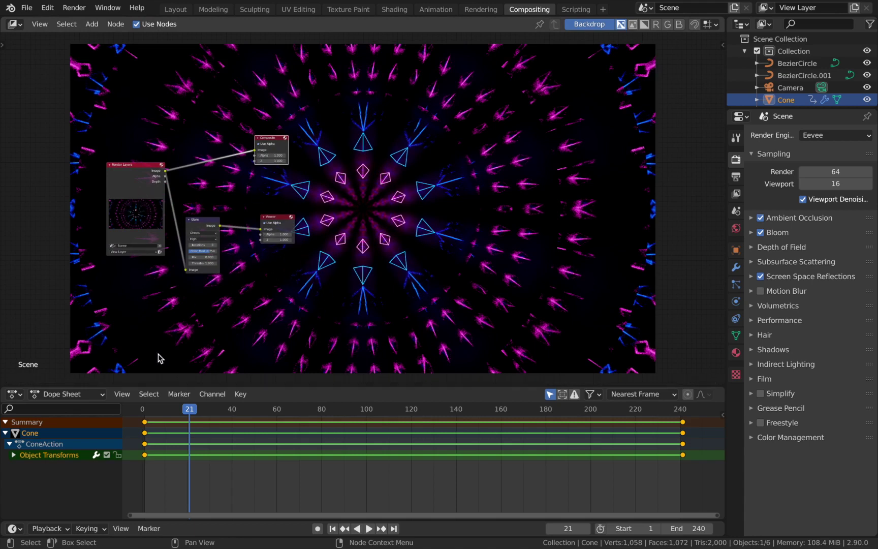
pyautogui.click(218, 227)
pyautogui.moveTo(220, 226); pyautogui.dragTo(256, 151)
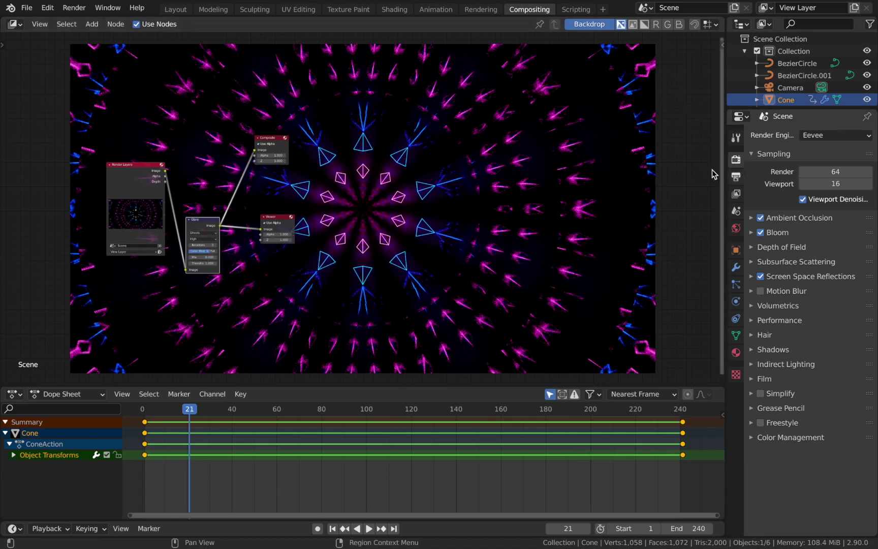
# Set the render output path to the Psychedelic VJ Loop folder
pyautogui.click(739, 180)
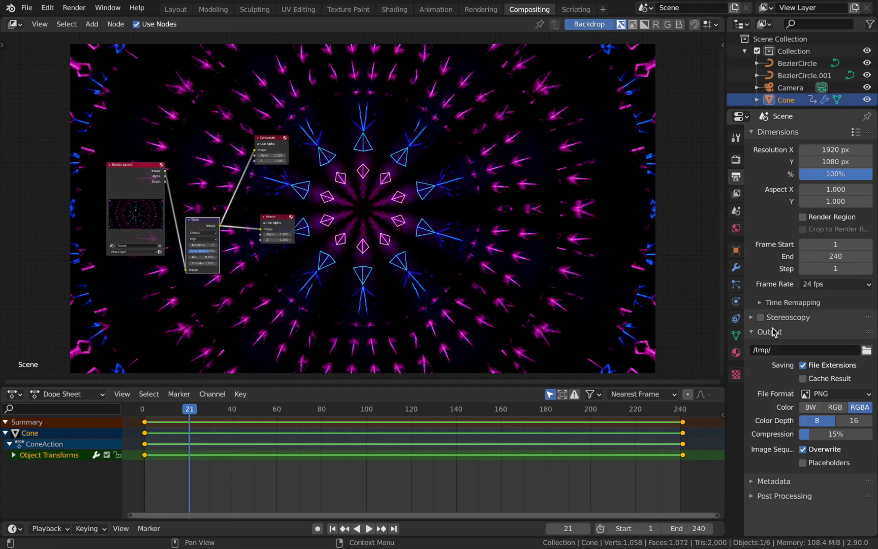
pyautogui.click(866, 351)
pyautogui.moveTo(451, 85); pyautogui.dragTo(427, 69)
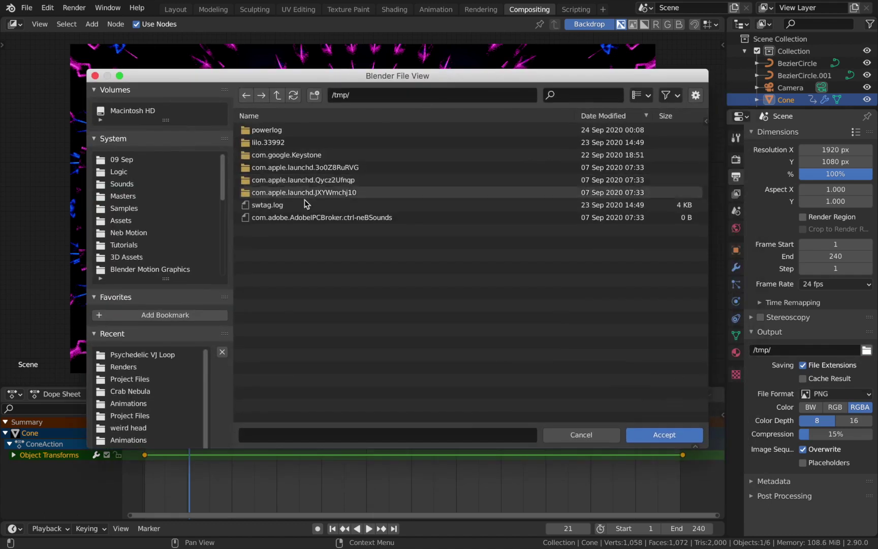
pyautogui.click(133, 245)
pyautogui.press('Return')
# Set the output format to FFmpeg video in an MPEG-4 container with perceptually lossless output quality
pyautogui.click(845, 397)
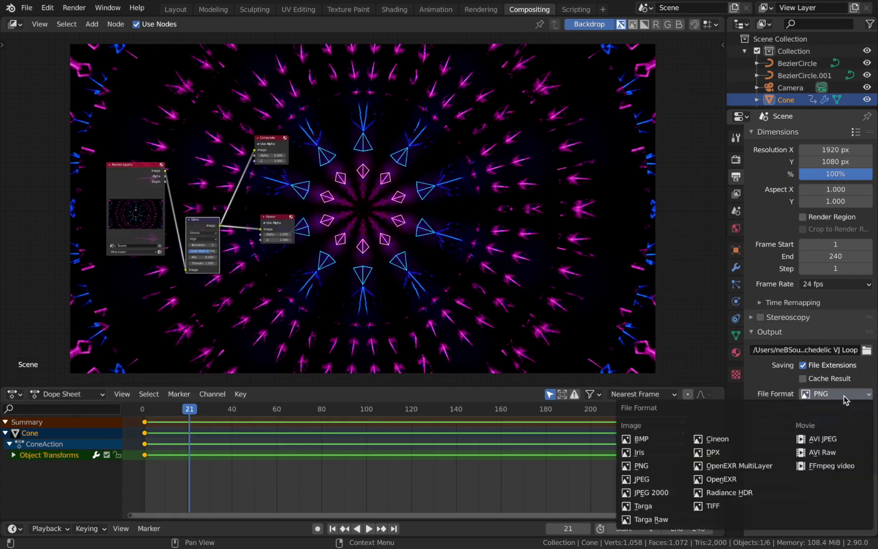
pyautogui.click(829, 466)
pyautogui.click(760, 427)
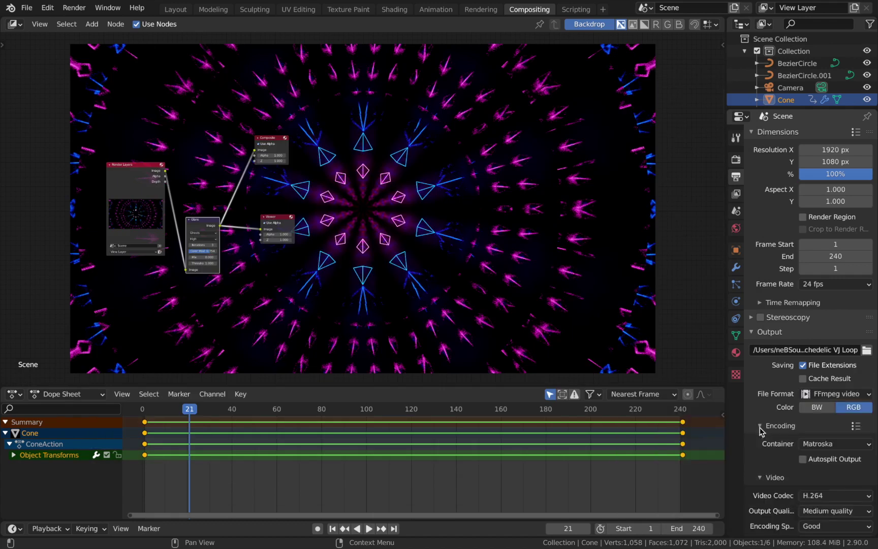
pyautogui.click(810, 447)
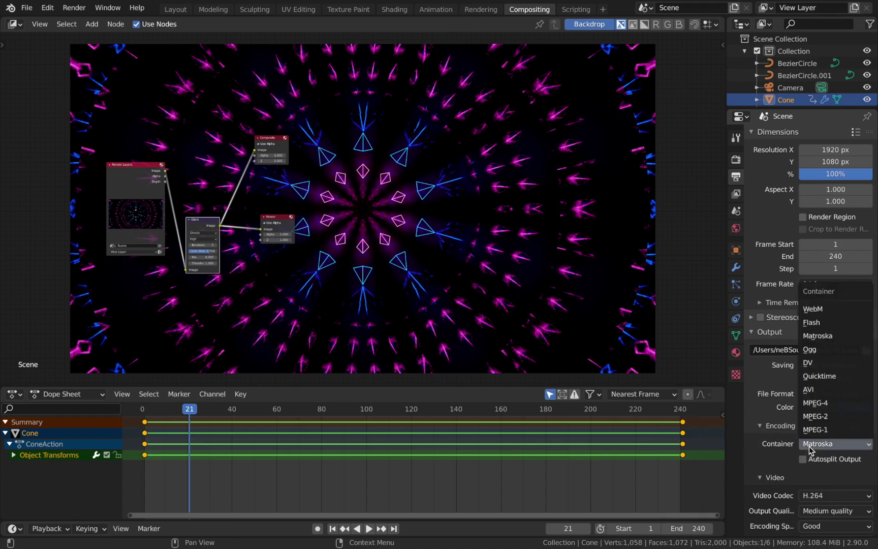
pyautogui.click(813, 412)
pyautogui.scroll(-2, 787, 459)
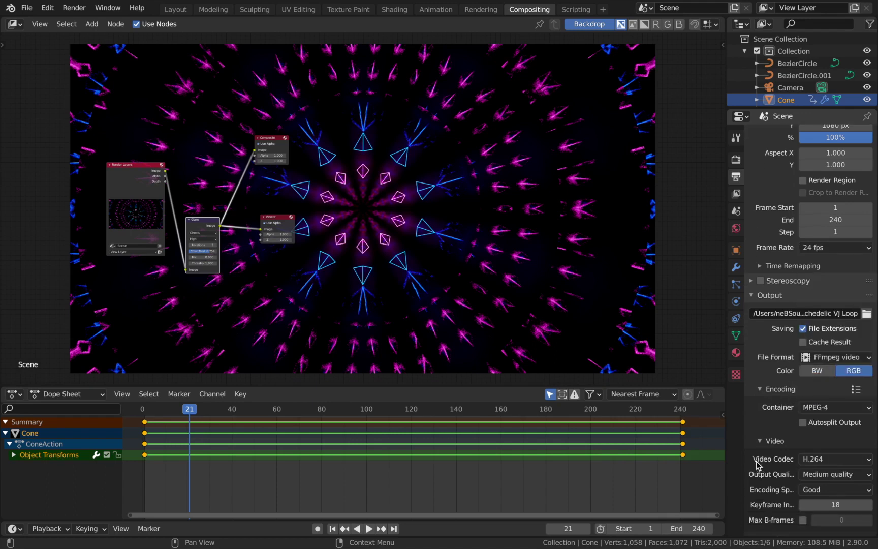
pyautogui.click(842, 476)
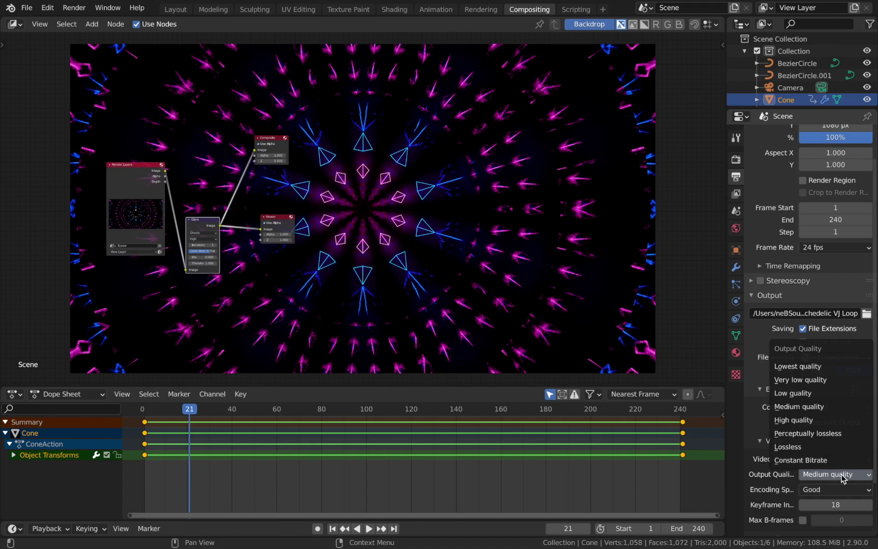
pyautogui.click(811, 440)
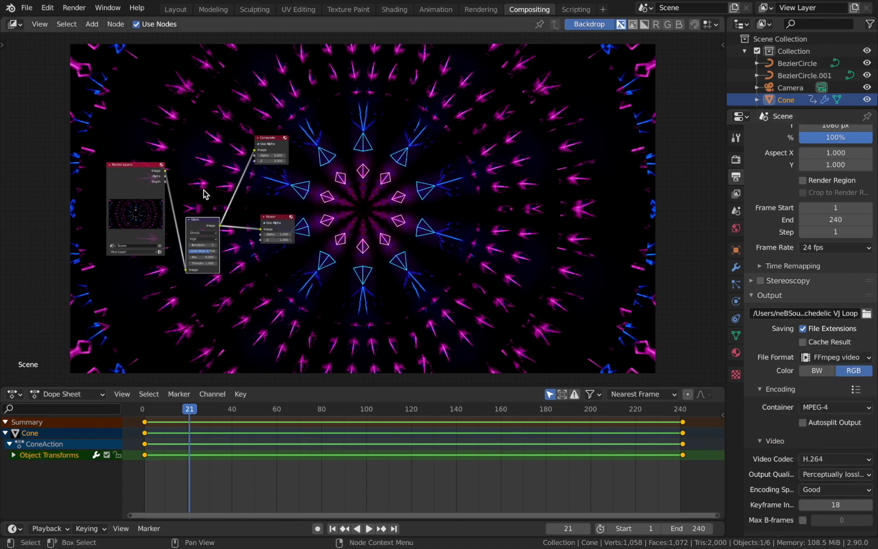
# Start rendering the full animation
pyautogui.click(67, 10)
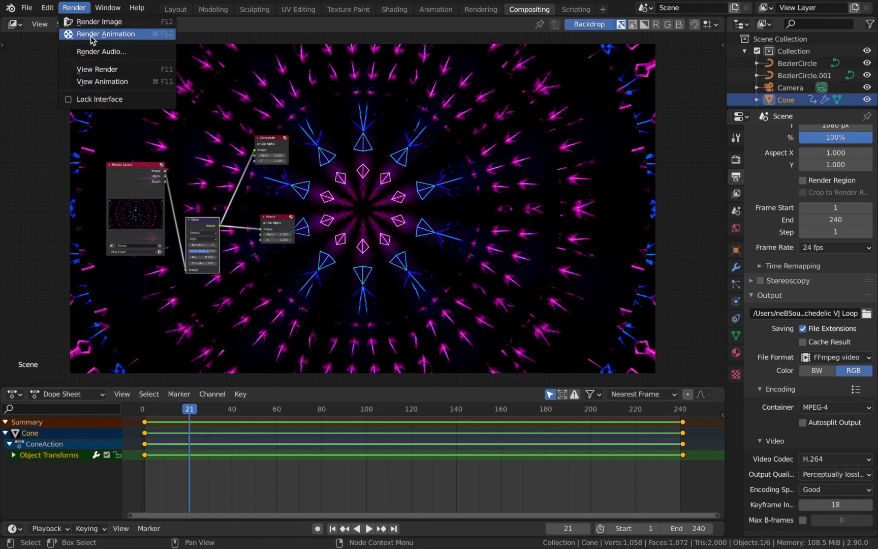